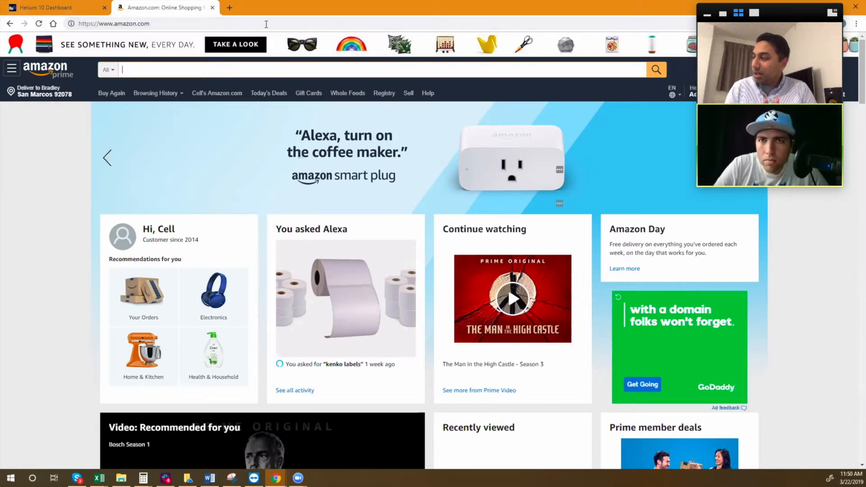
type("baby")
key("BackSpace")
key("BackSpace")
key("BackSpace")
key("BackSpace")
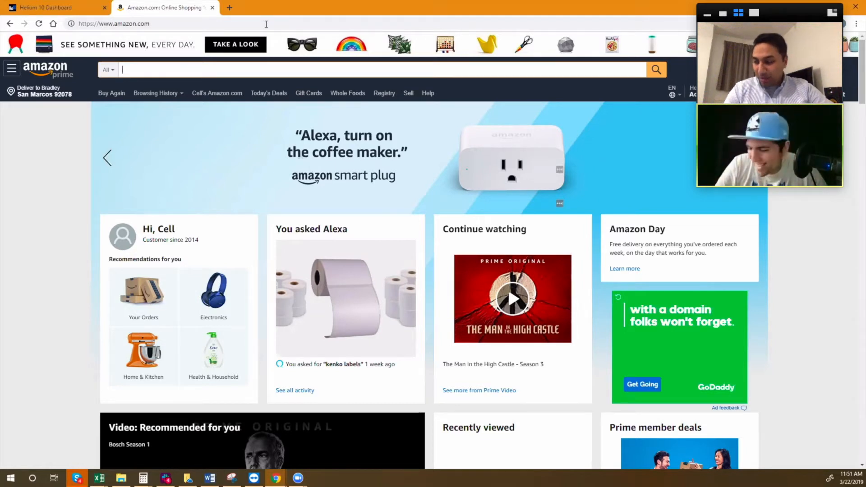
- Search Amazon for the suggested phrase "disposable cultry"
type("dis")
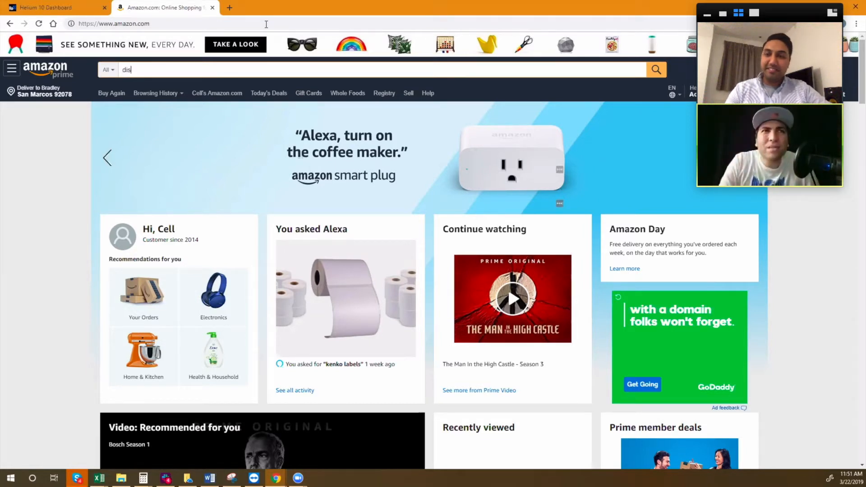
type("pos")
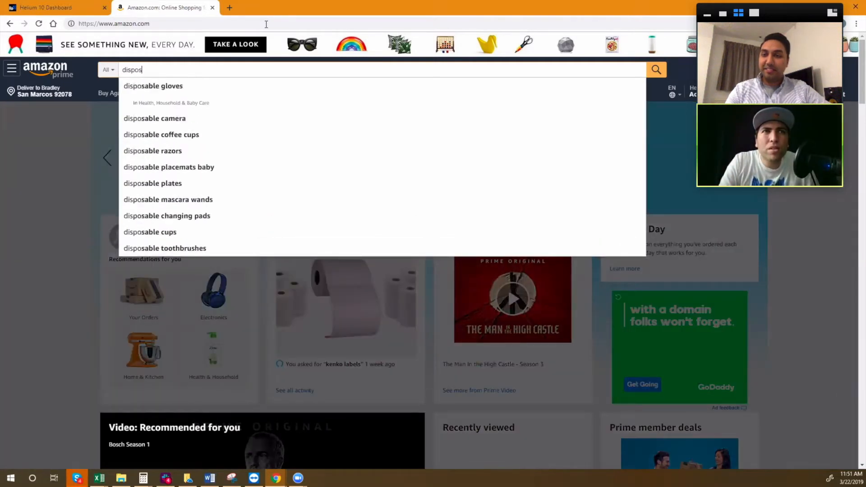
type("abl")
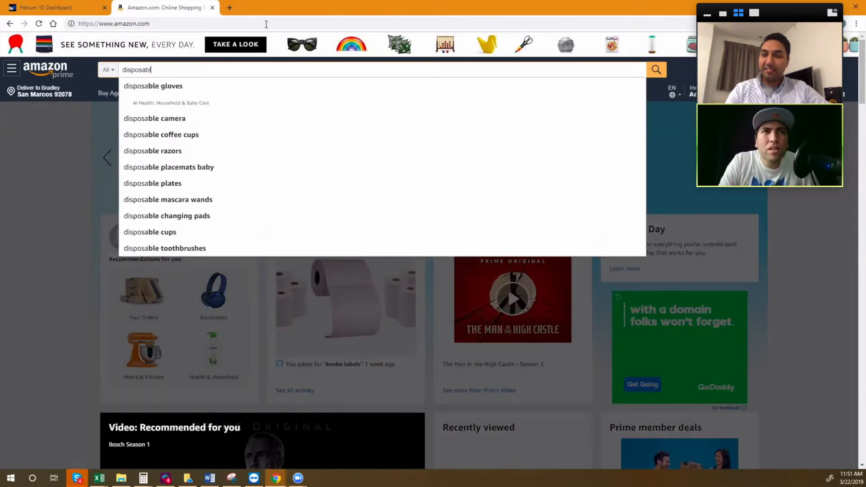
type("e cul")
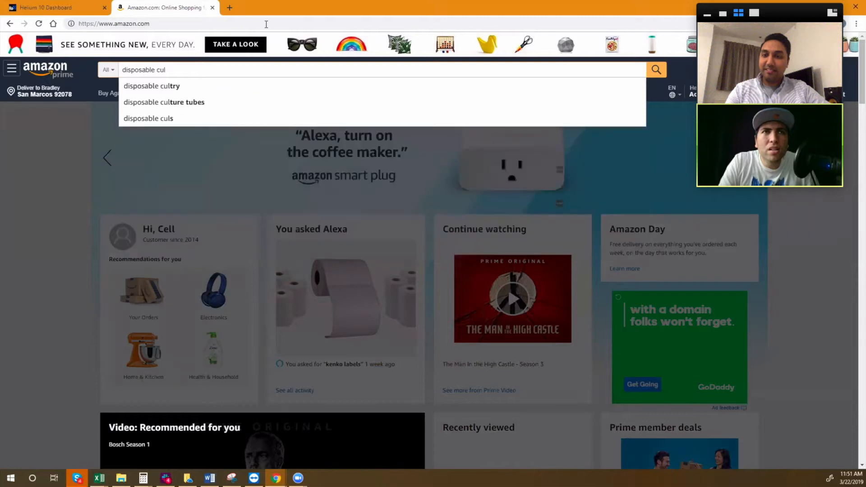
key("Down")
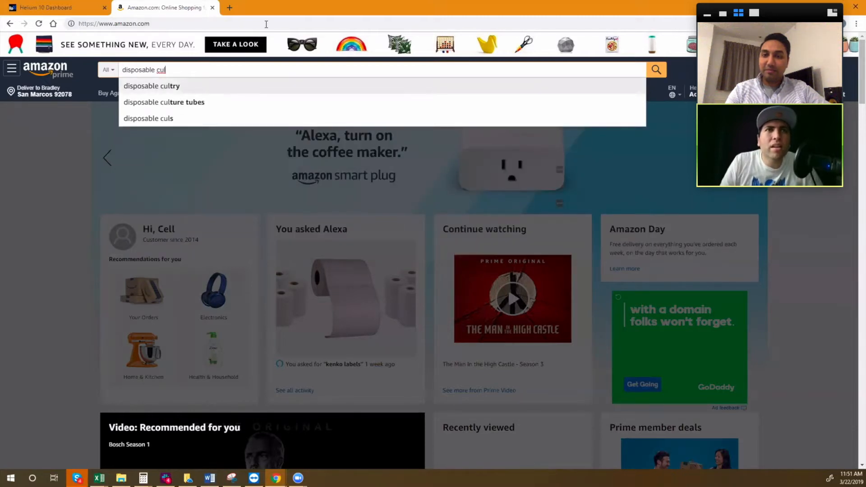
key("Return")
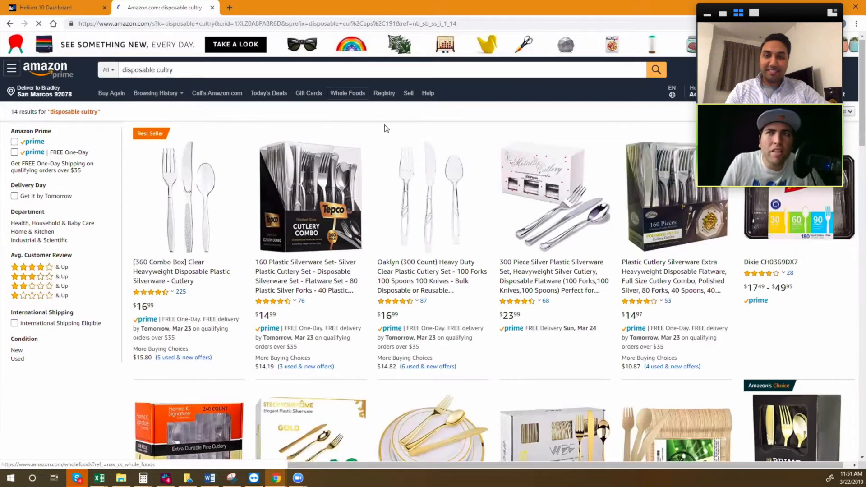
- Run the Helium 10 Xray product research on the disposable cultry search results
scroll(385, 129, "down", 3)
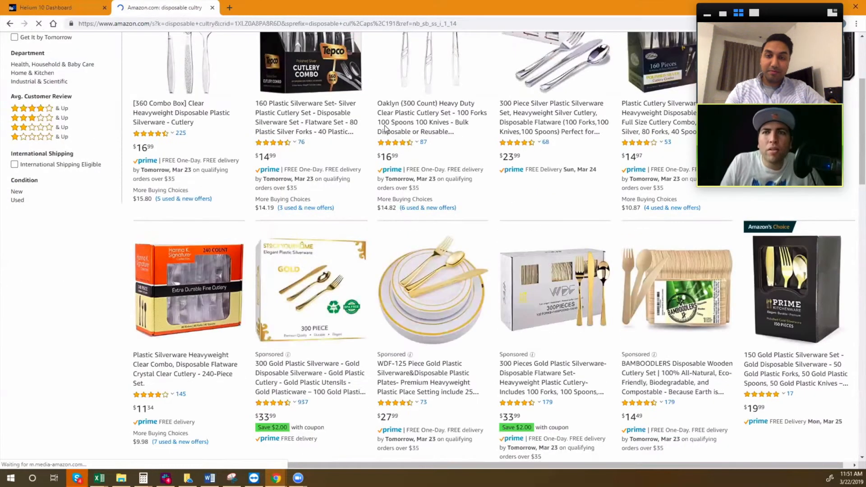
scroll(385, 130, "down", 2)
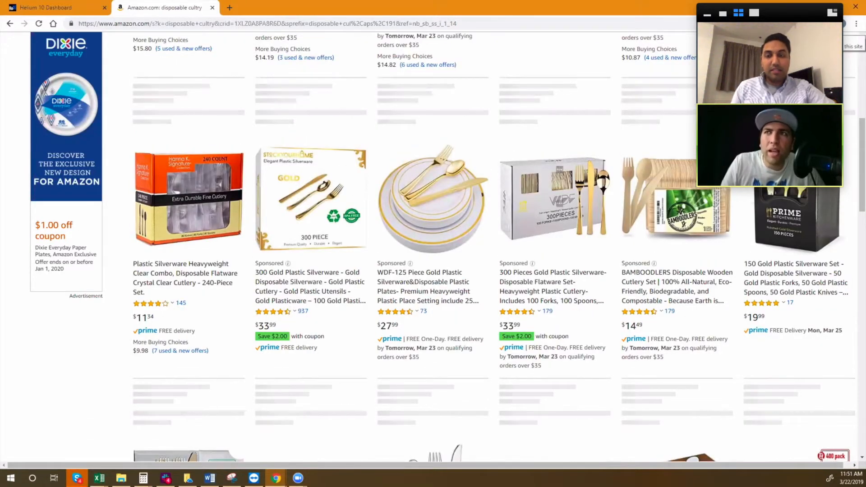
left_click(820, 24)
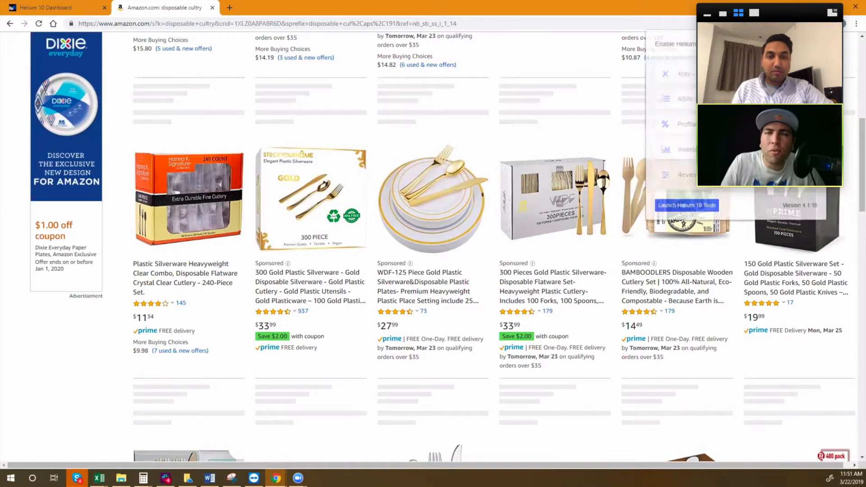
left_click(502, 5)
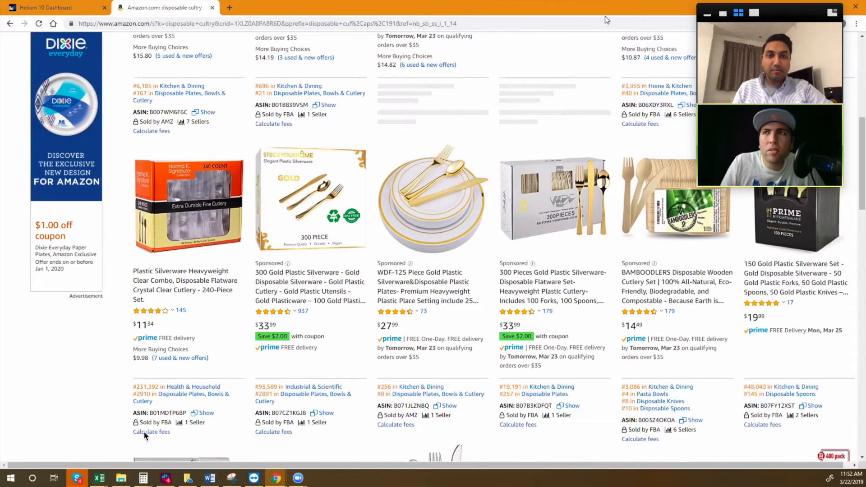
left_click_drag(787, 17, 567, 22)
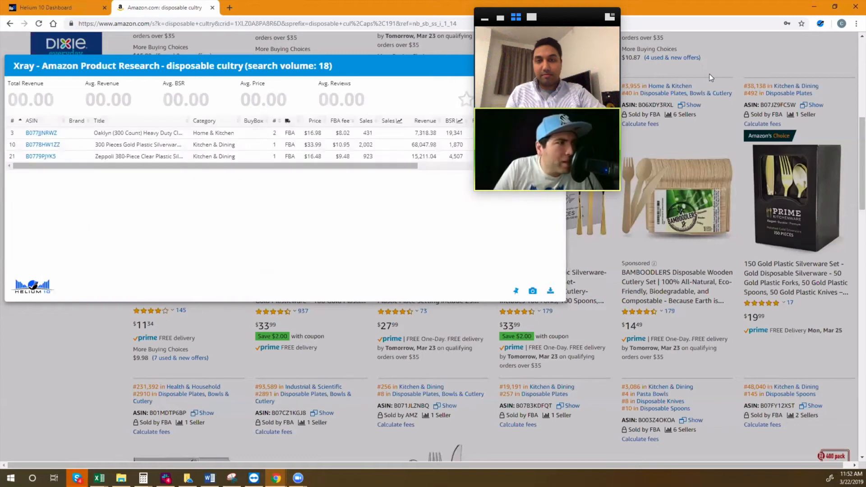
left_click_drag(567, 22, 790, 266)
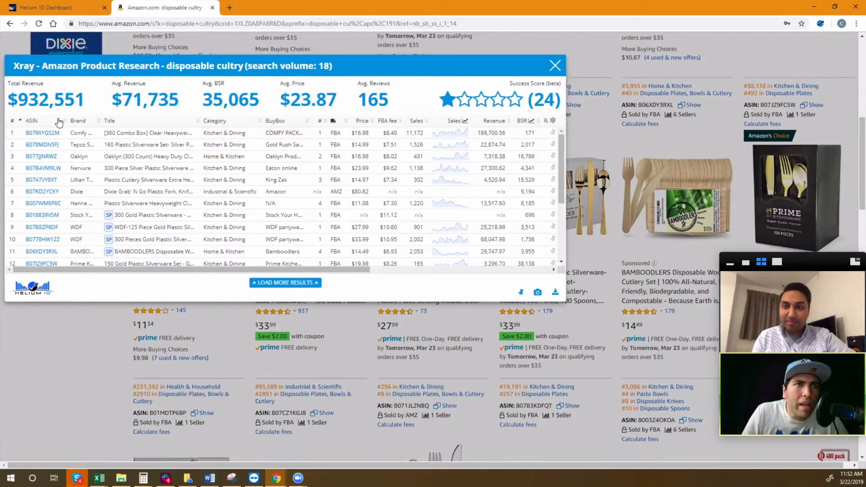
- Copy the ASIN of the first Xray product, the 360 Combo Box clear heavyweight cutlery
mouse_move(45, 134)
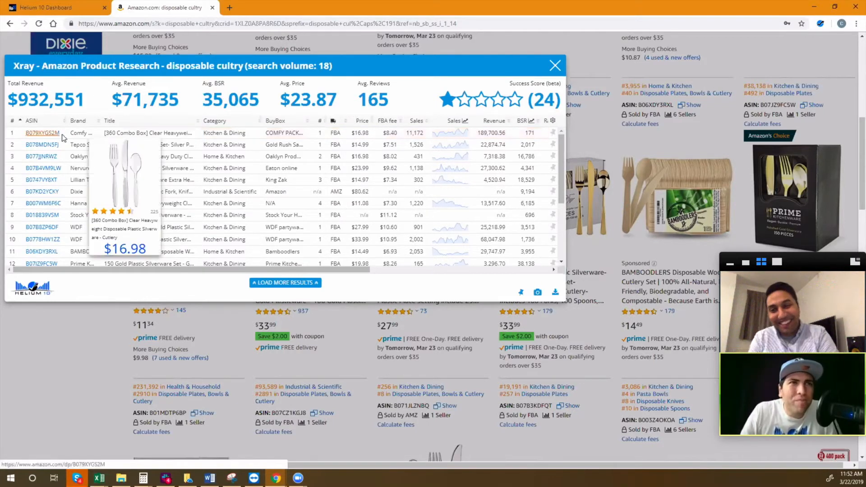
left_click_drag(59, 134, 27, 138)
key("ctrl+c")
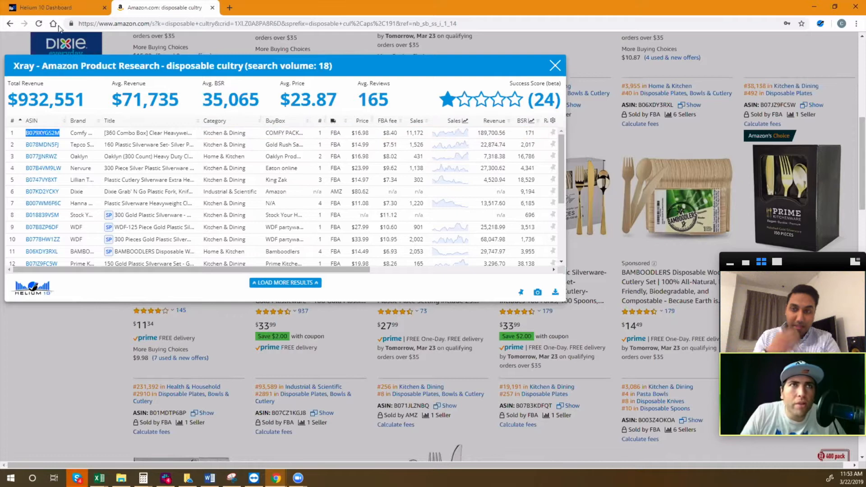
- Switch to Helium 10 and get the keywords for the copied ASIN B079XYGS2M with the Cerebro reverse ASIN lookup
left_click(49, 9)
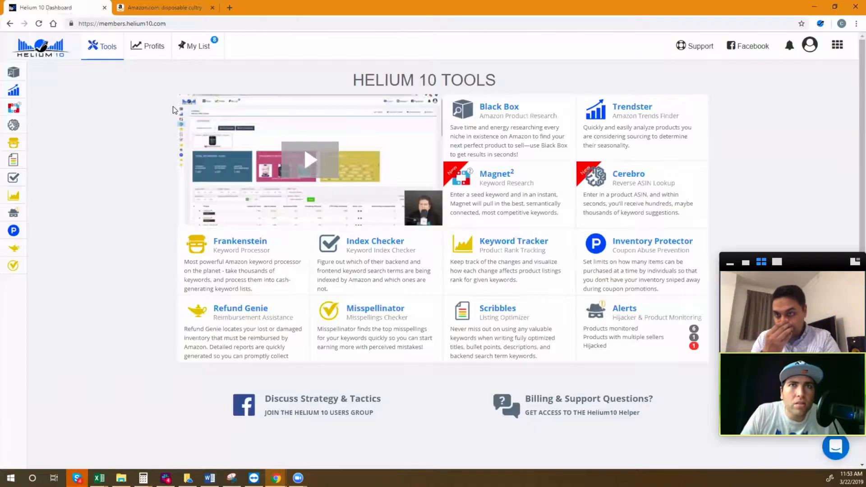
mouse_move(15, 130)
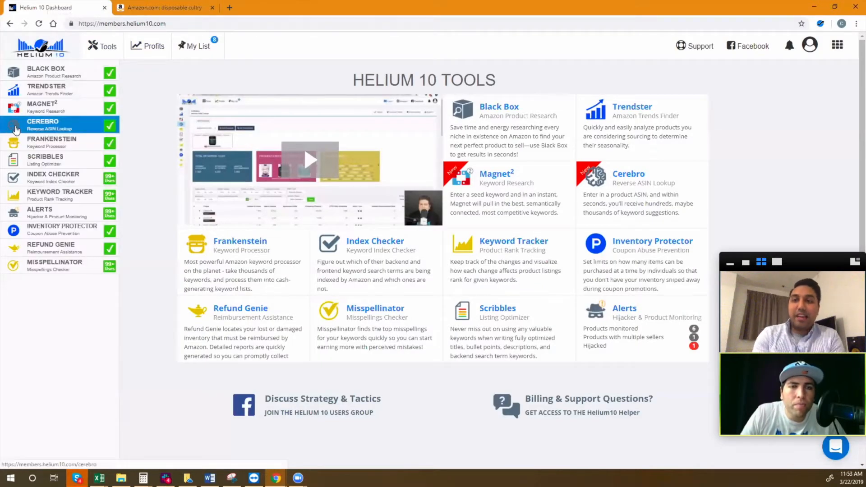
left_click(16, 130)
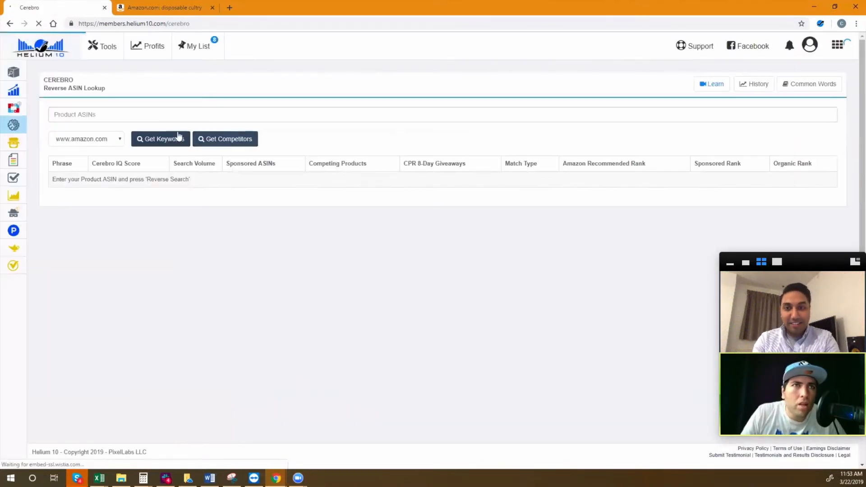
right_click(110, 117)
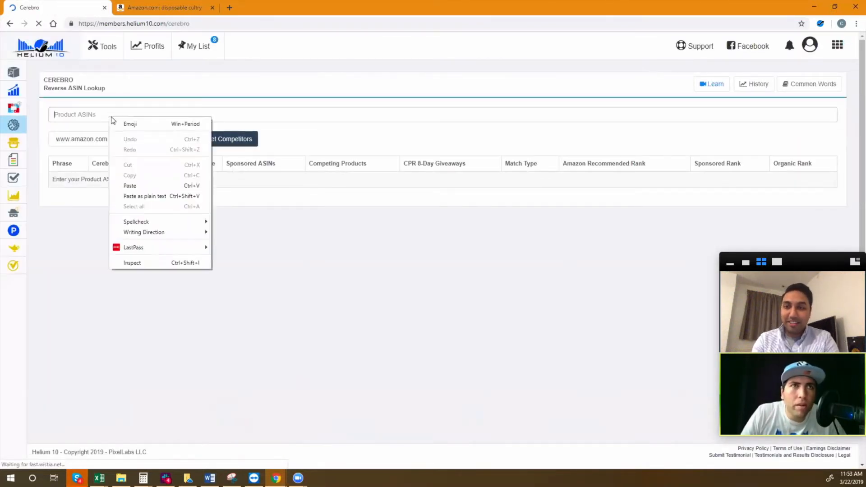
left_click(140, 186)
key("Return")
left_click(169, 141)
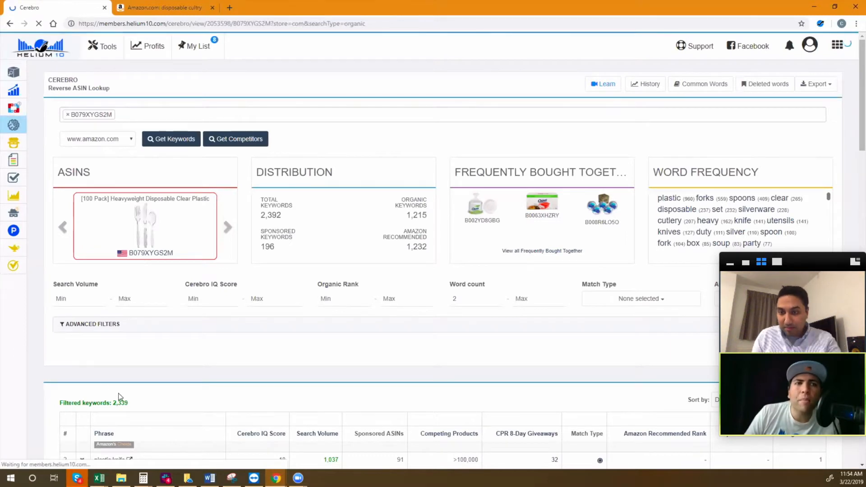
- Filter the Cerebro keyword results to the Organic match type and apply the filter
scroll(129, 338, "down", 1)
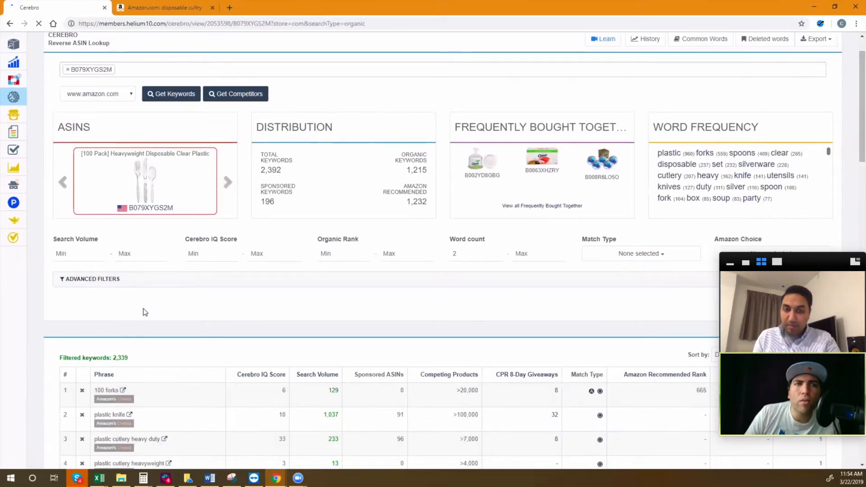
scroll(145, 312, "up", 1)
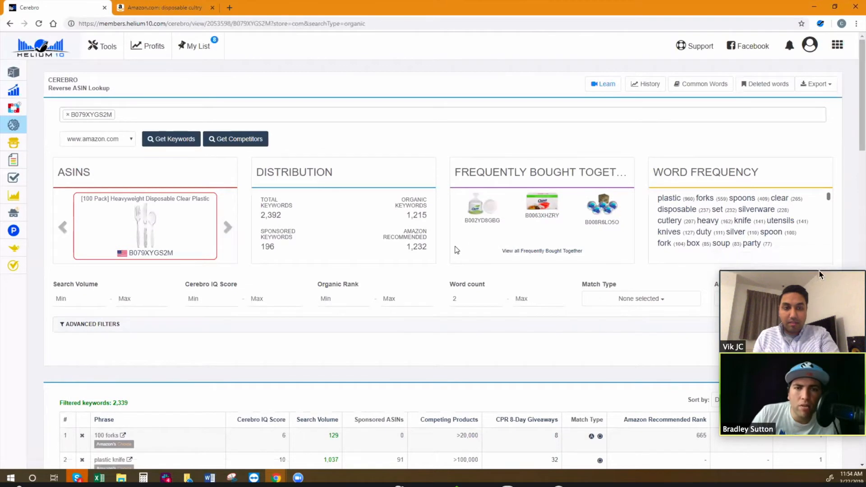
left_click_drag(819, 276, 801, 68)
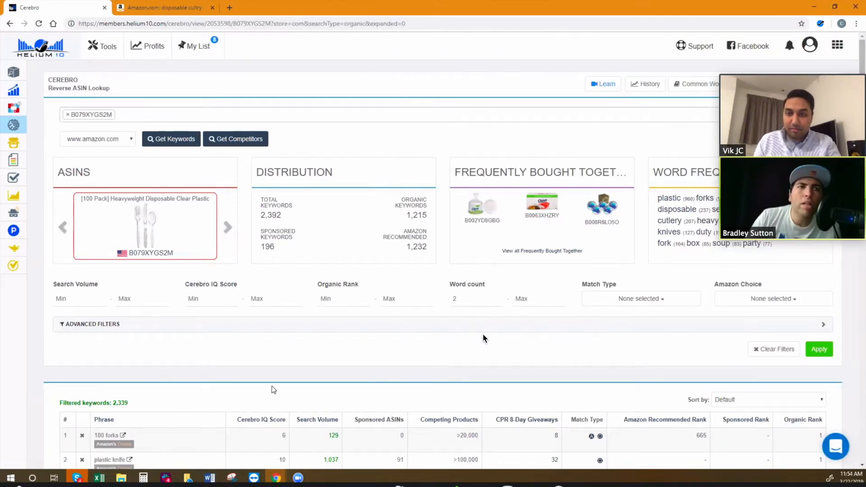
scroll(201, 298, "down", 6)
scroll(271, 289, "up", 6)
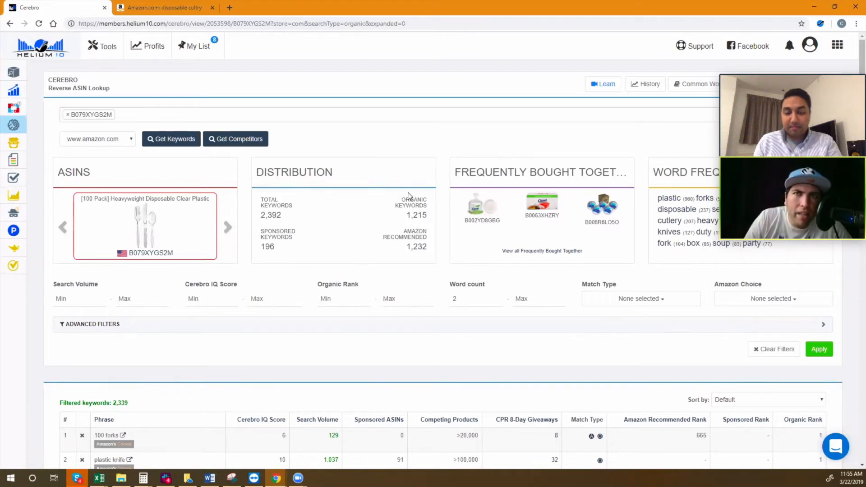
scroll(833, 383, "down", 2)
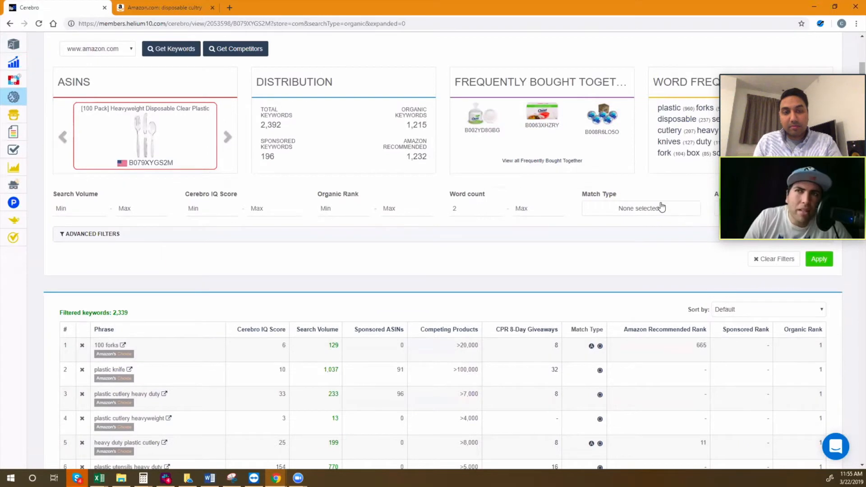
left_click(661, 211)
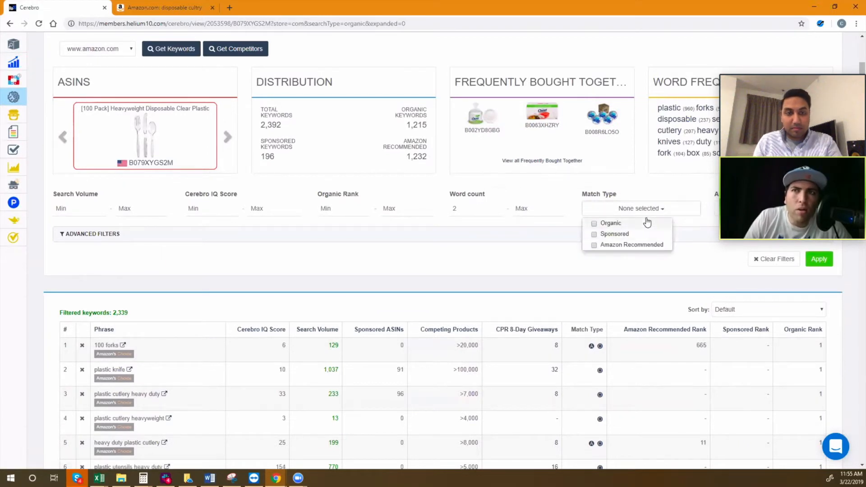
left_click(647, 223)
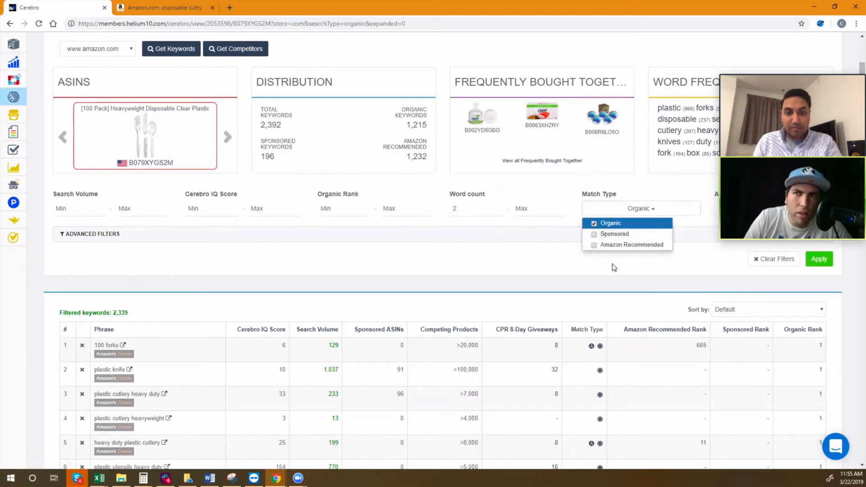
left_click(815, 263)
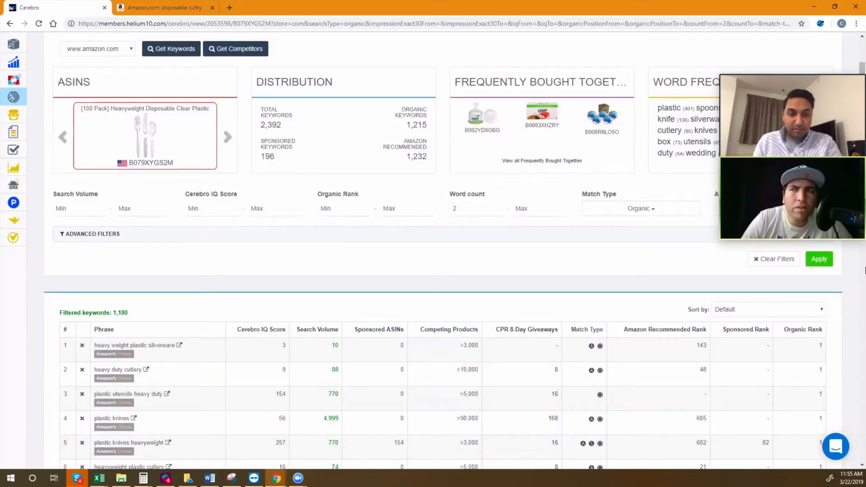
- Sort the filtered keywords by organic rank from high to low
left_click(790, 333)
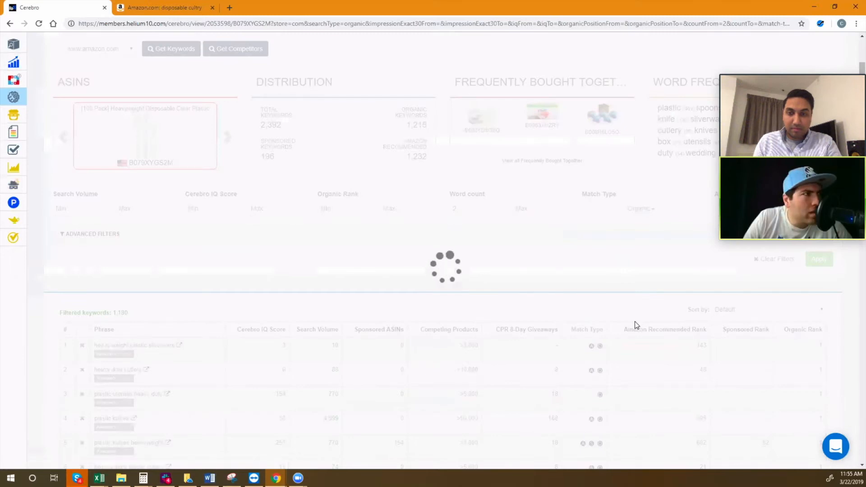
scroll(435, 319, "down", 1)
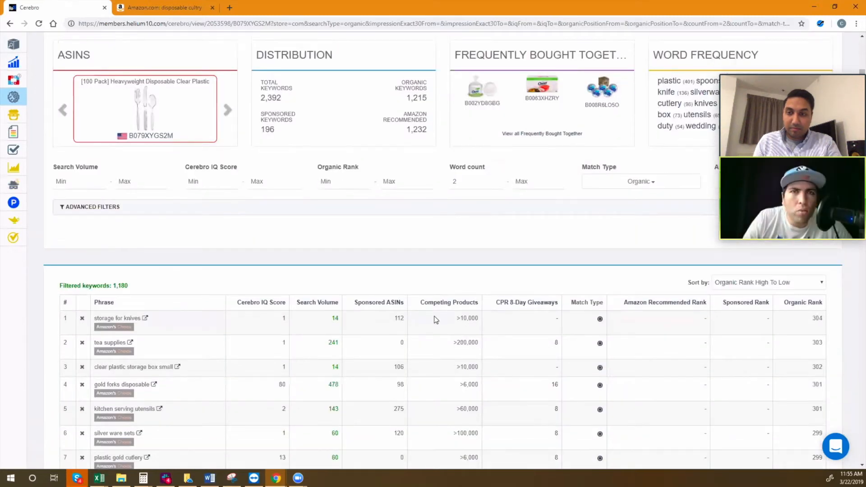
scroll(435, 320, "down", 3)
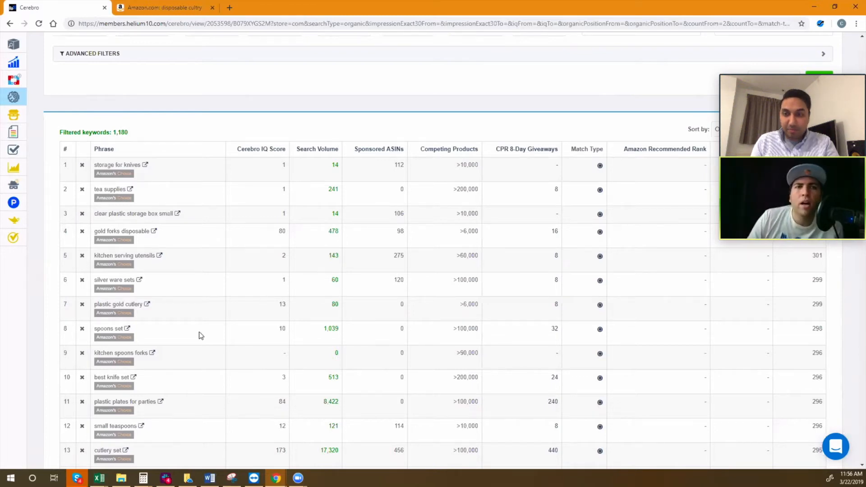
- Examine the search volume and organic rank of the keyword "spoons set" in the sorted list
scroll(194, 334, "down", 1)
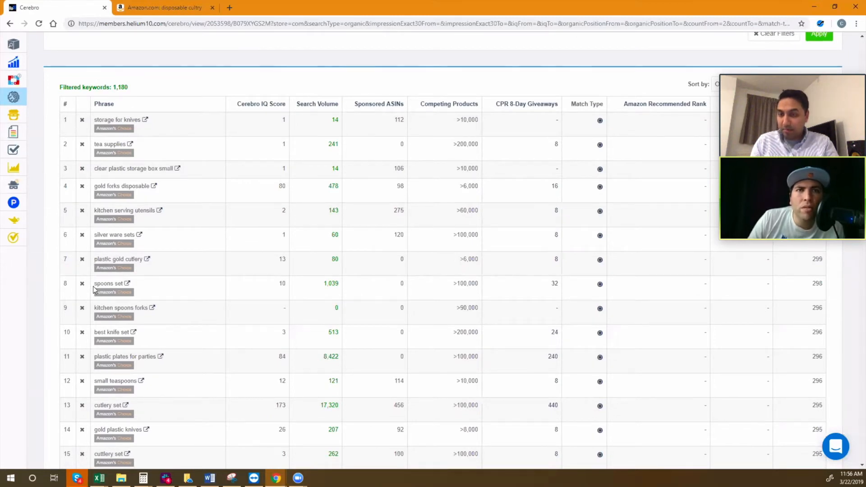
left_click_drag(94, 283, 124, 284)
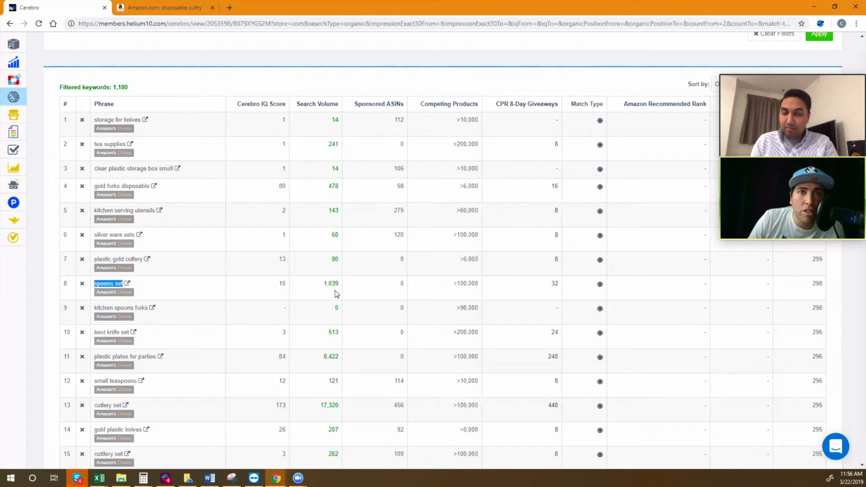
left_click_drag(323, 284, 346, 289)
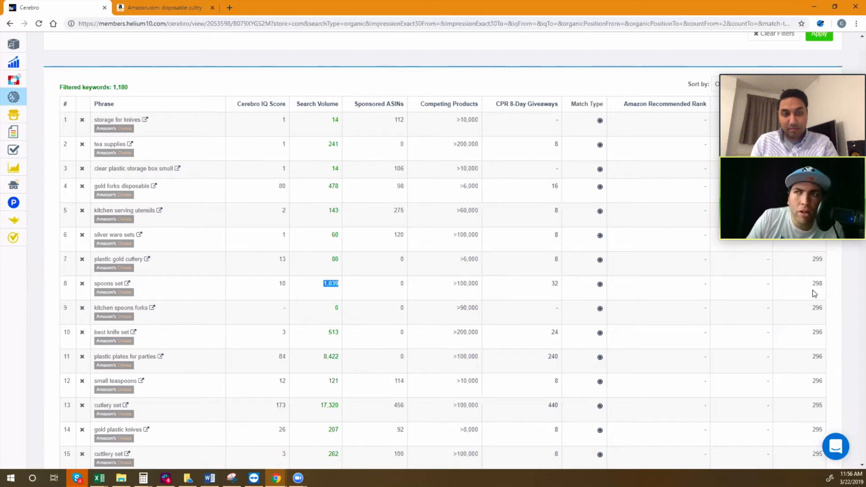
scroll(814, 294, "up", 1)
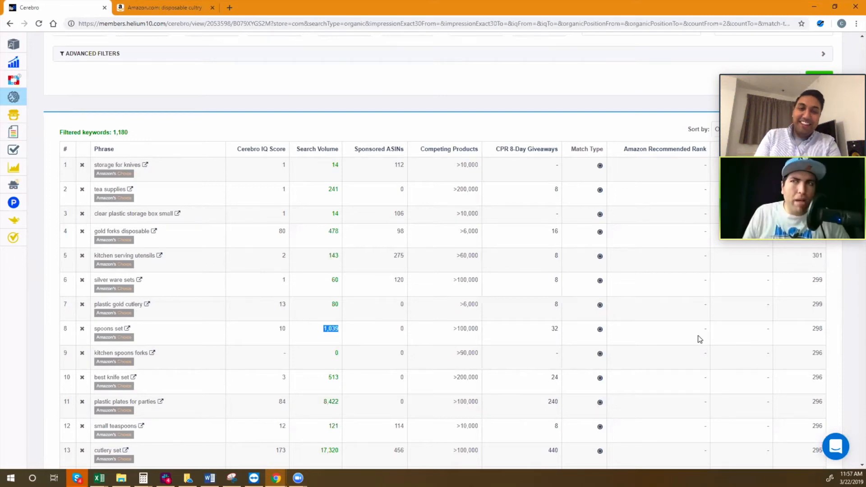
- Filter the keywords to an organic rank from 1 to 20 and sort them by organic rank from low to high
scroll(699, 339, "up", 3)
double_click(118, 268)
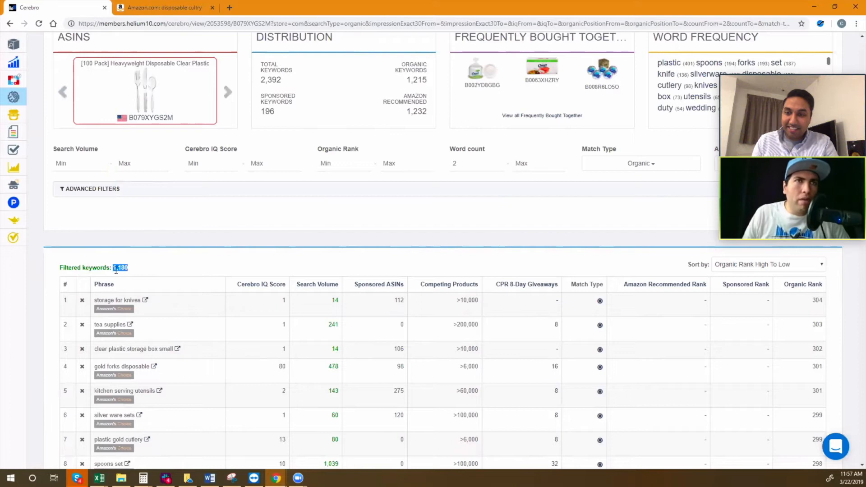
left_click(355, 164)
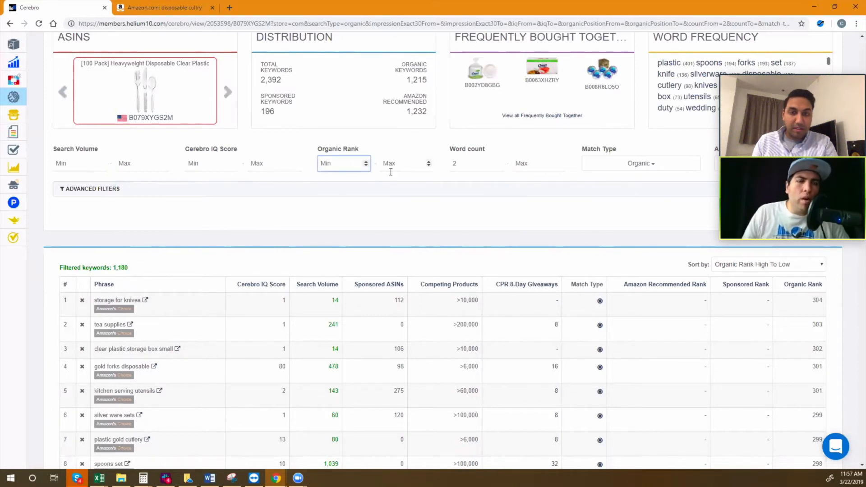
type("1")
type("20")
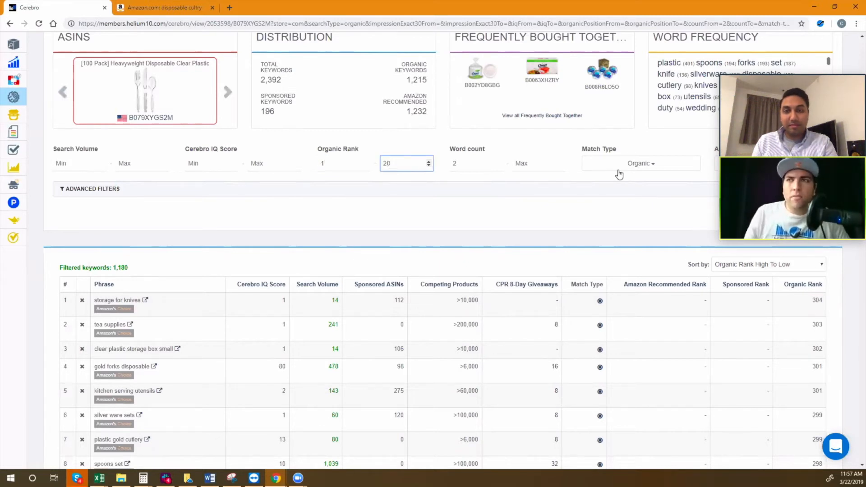
key("Return")
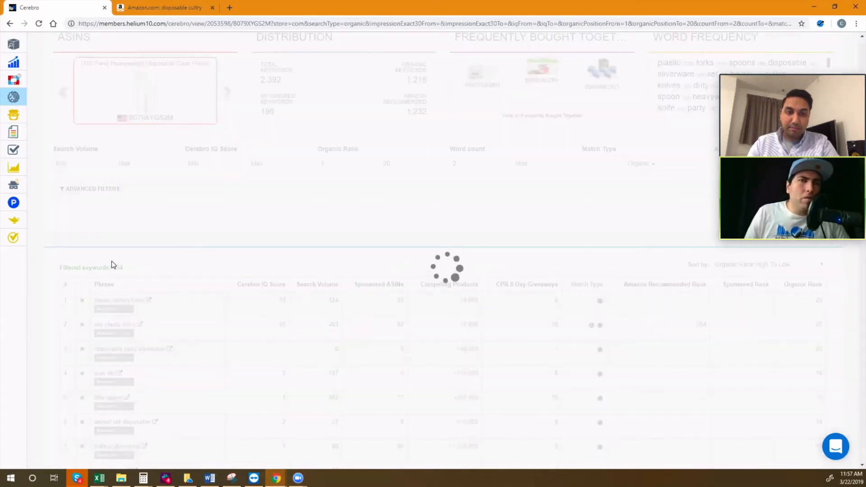
- Examine the search volume and organic rank of the keyword "heavy duty disposable cutlery", moving the video call overlay off the rank column
scroll(113, 266, "down", 2)
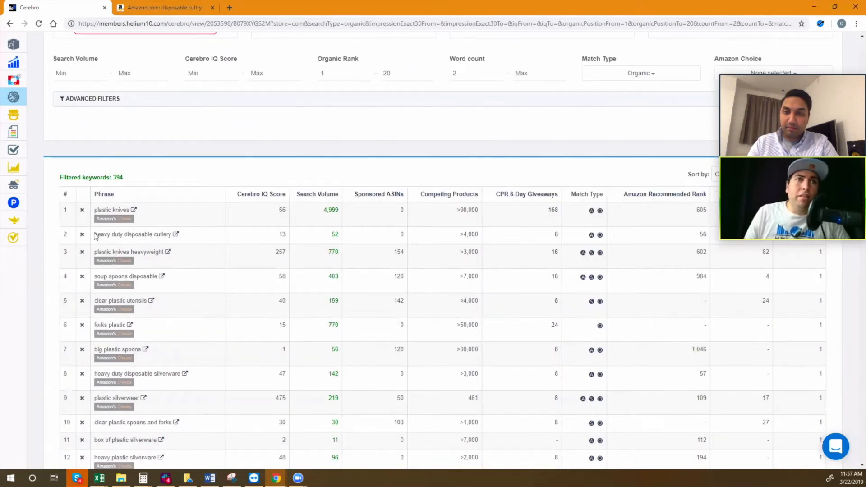
left_click_drag(94, 234, 172, 233)
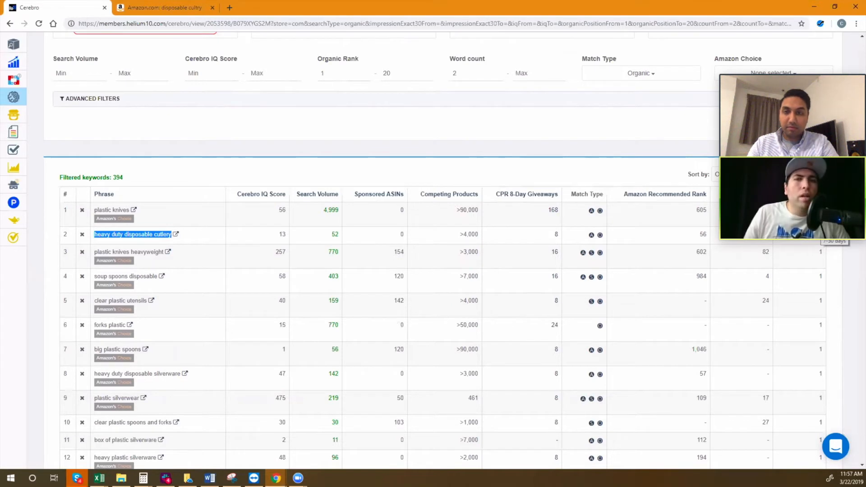
left_click(747, 106)
left_click_drag(747, 106, 747, 54)
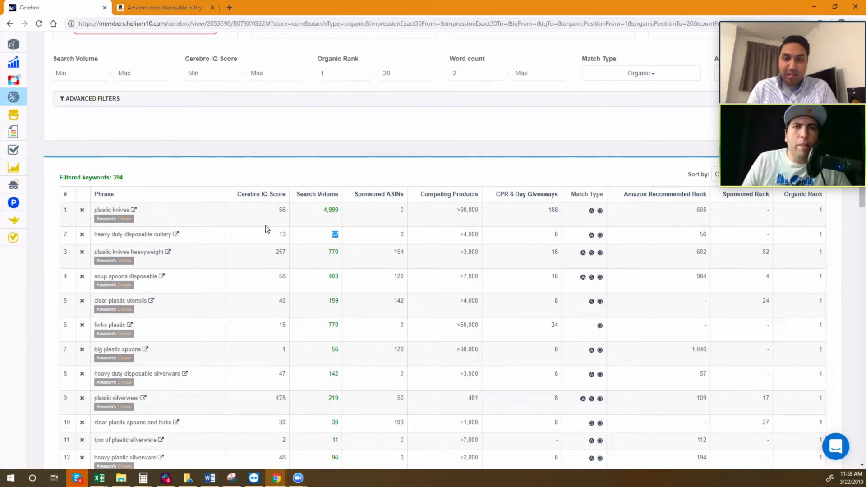
- Set the minimum search volume to 600 and apply the filter to the keyword list
scroll(267, 230, "down", 15)
scroll(266, 229, "up", 10)
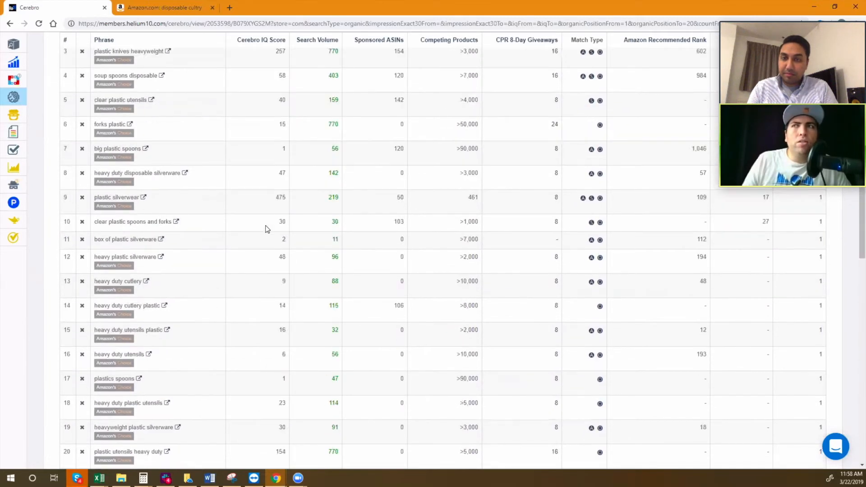
scroll(266, 229, "up", 10)
left_click(72, 298)
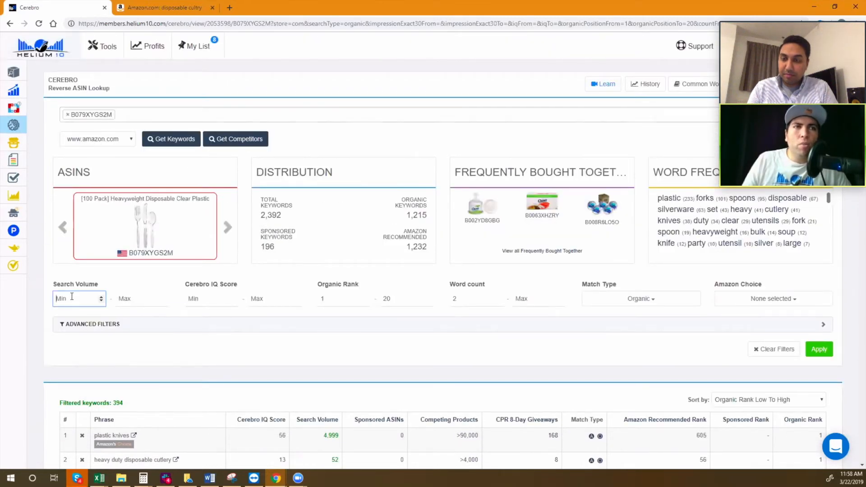
type("600")
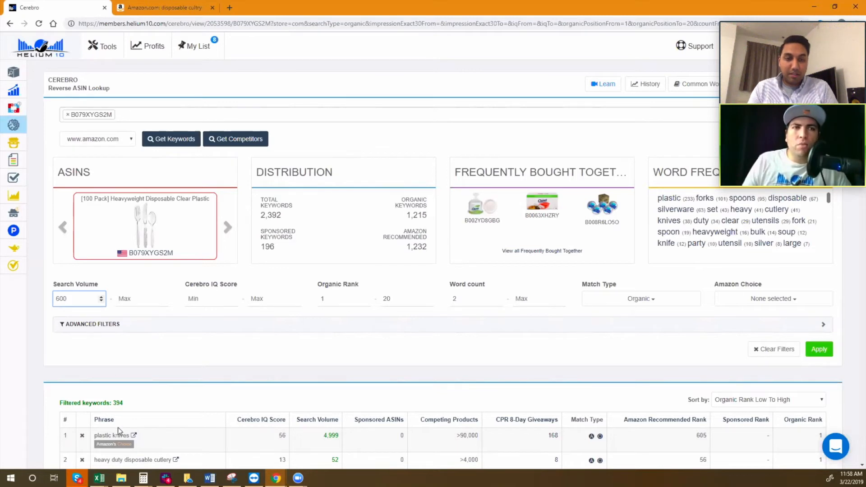
left_click(818, 349)
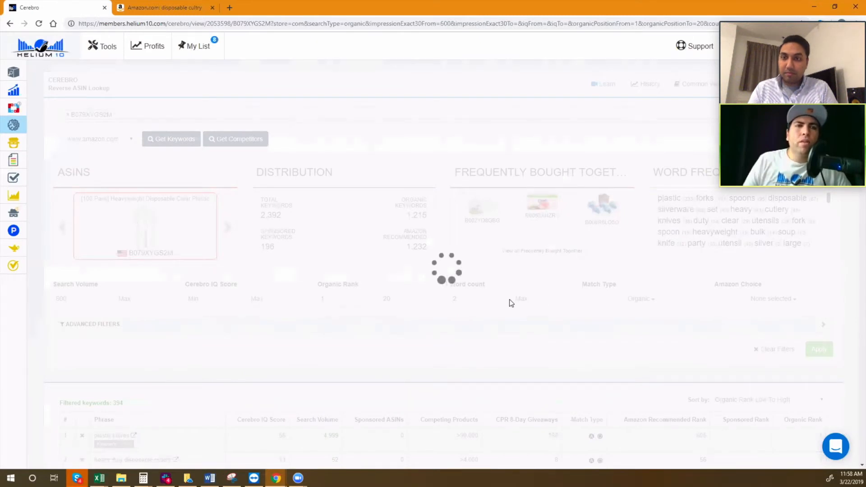
- Examine the search volume and organic rank of the keyword "plastic silverware" in the filtered list
scroll(510, 303, "down", 5)
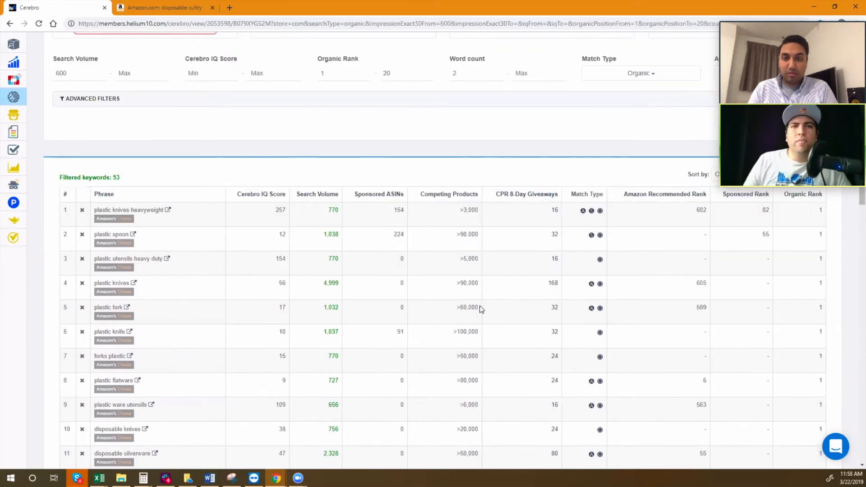
scroll(479, 309, "down", 1)
scroll(479, 309, "down", 4)
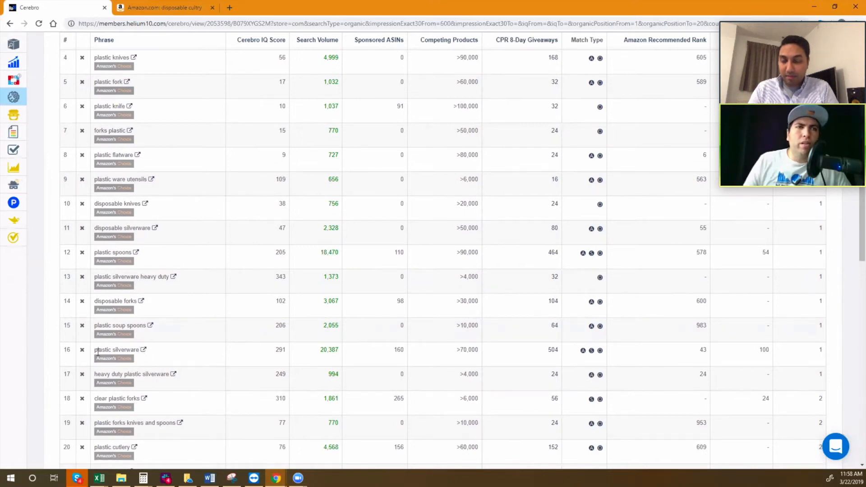
left_click_drag(95, 351, 140, 348)
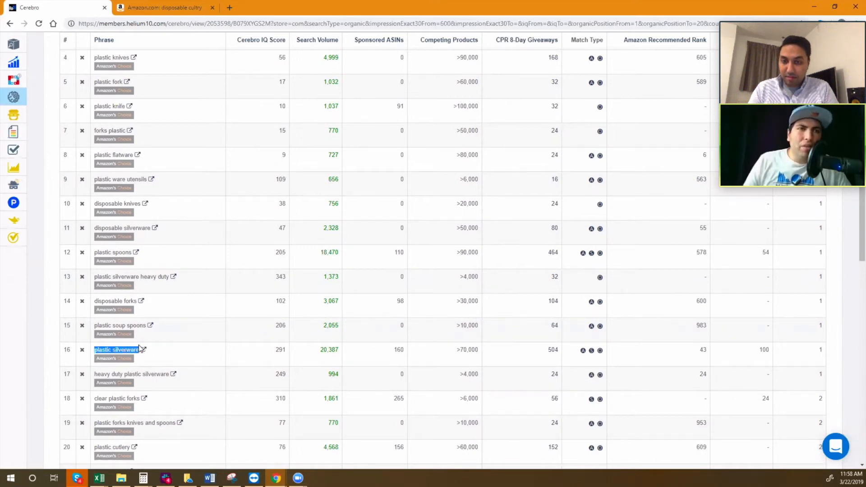
left_click_drag(320, 349, 339, 349)
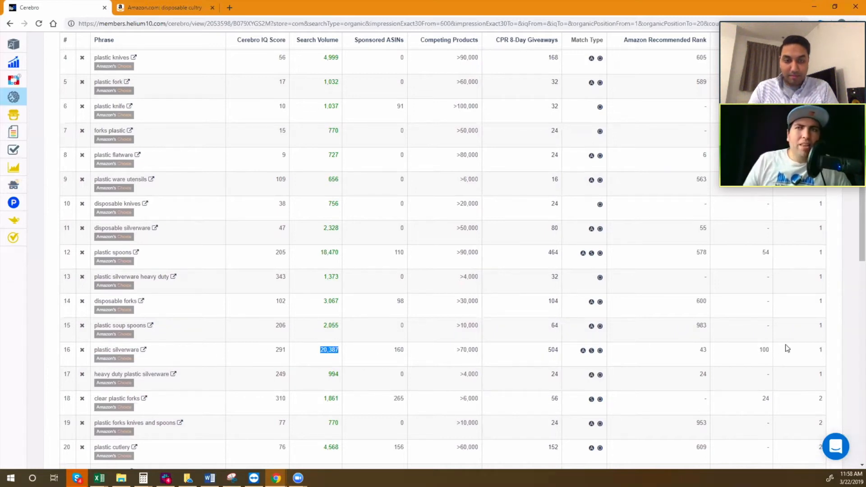
left_click_drag(812, 353, 827, 355)
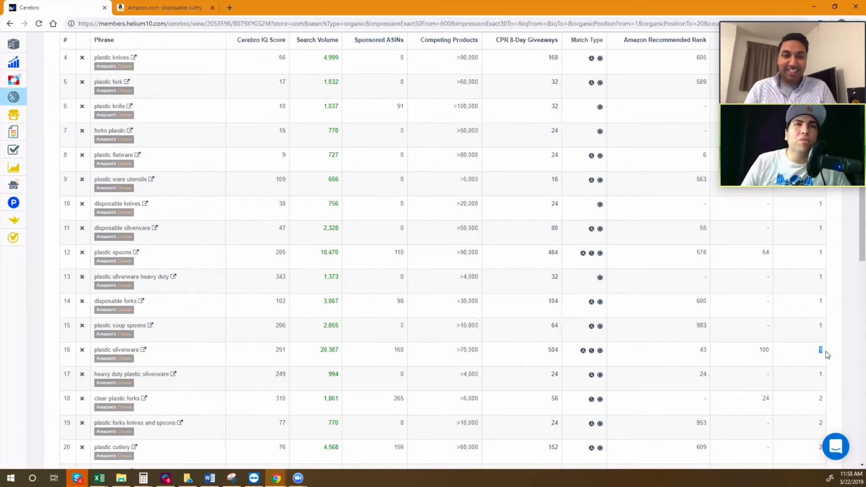
- Check the search volume and organic rank of the keywords "plastic spoons" and "disposable silverware"
left_click_drag(102, 253, 112, 252)
left_click_drag(323, 253, 338, 253)
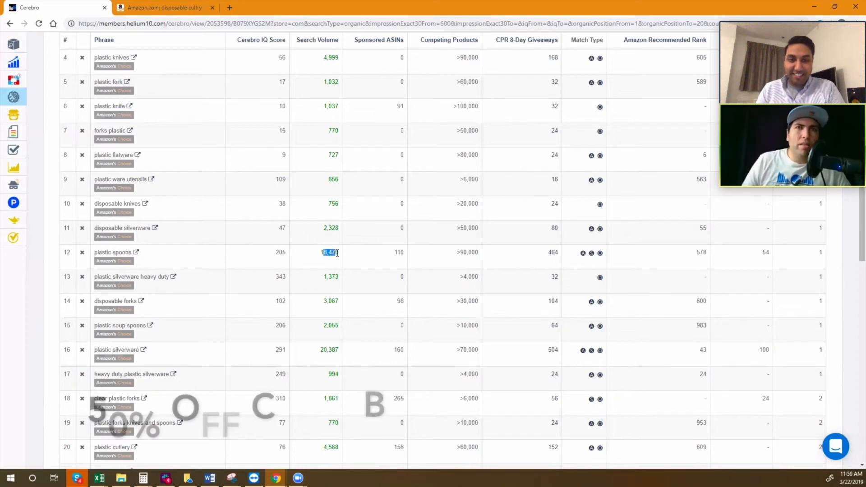
left_click(805, 253)
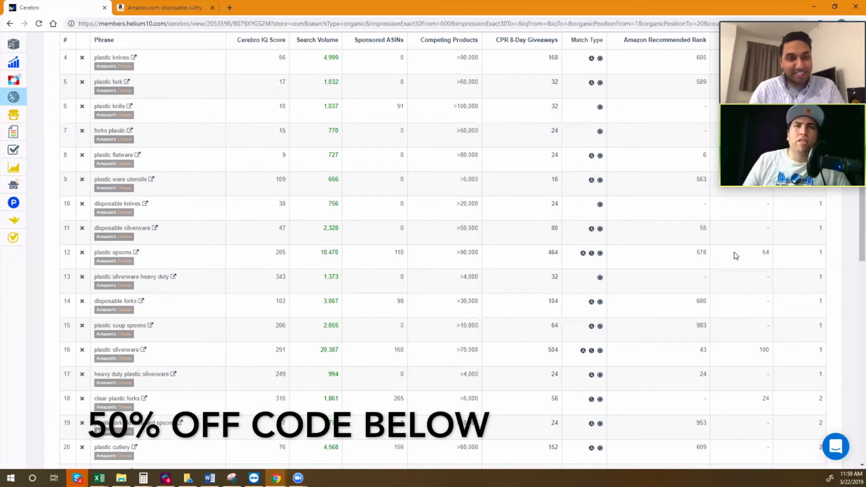
left_click_drag(105, 229, 142, 231)
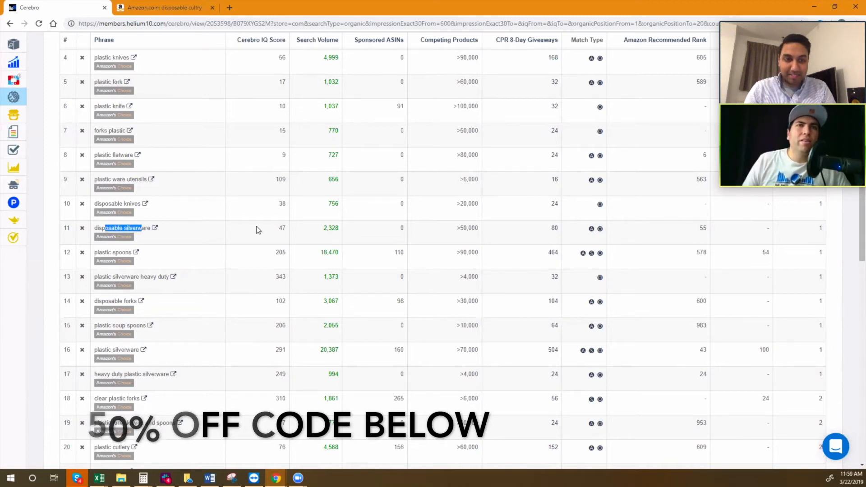
double_click(331, 229)
double_click(820, 228)
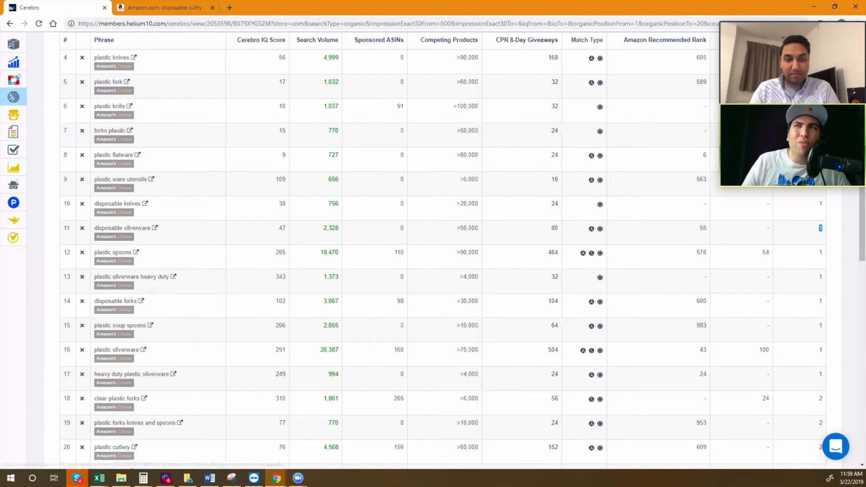
- Review the remaining filtered keywords with their search volumes and organic ranks down to the end of the first results page
scroll(442, 258, "down", 6)
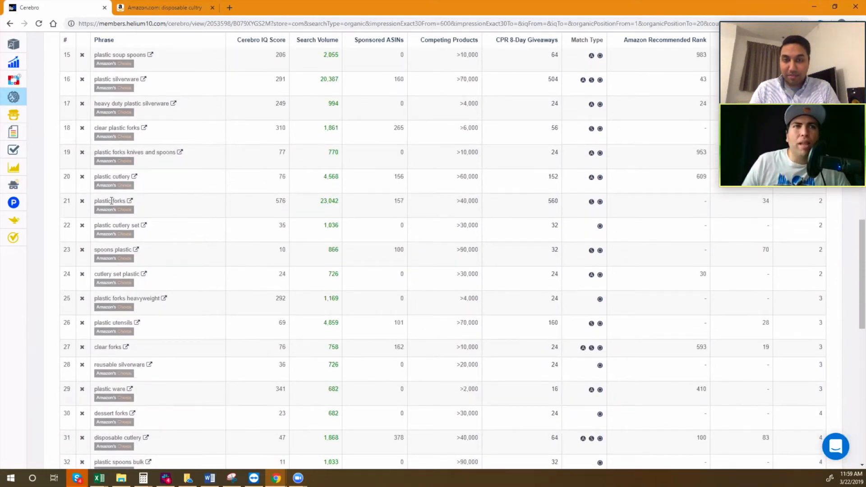
scroll(787, 224, "down", 2)
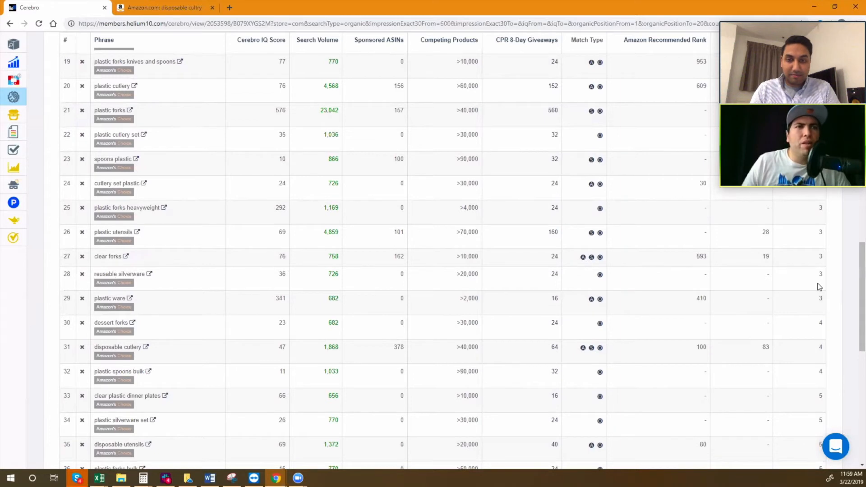
scroll(819, 287, "down", 4)
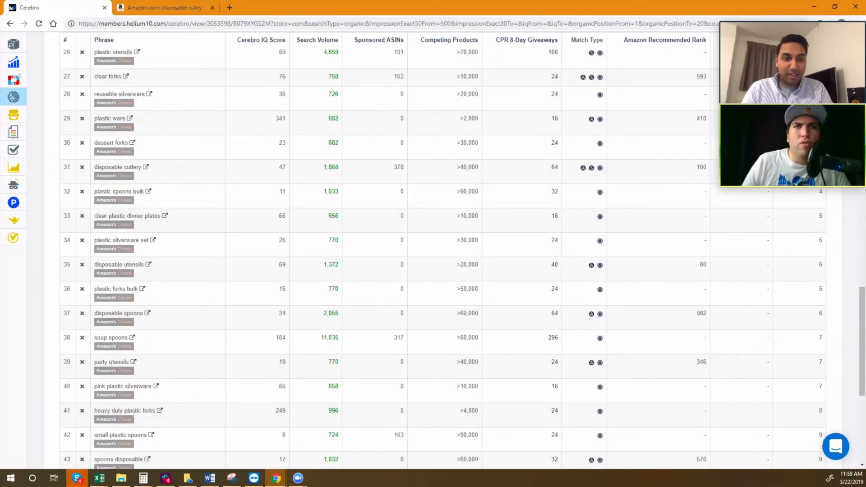
scroll(273, 174, "down", 3)
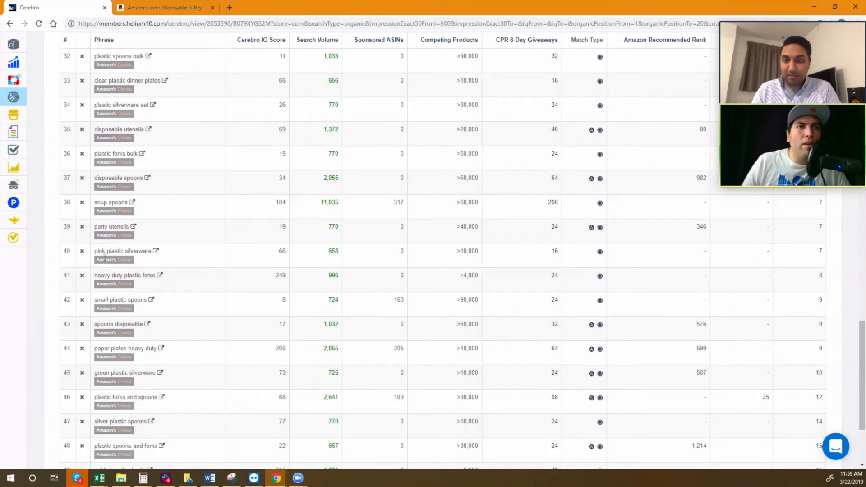
scroll(129, 279, "down", 2)
scroll(129, 279, "down", 1)
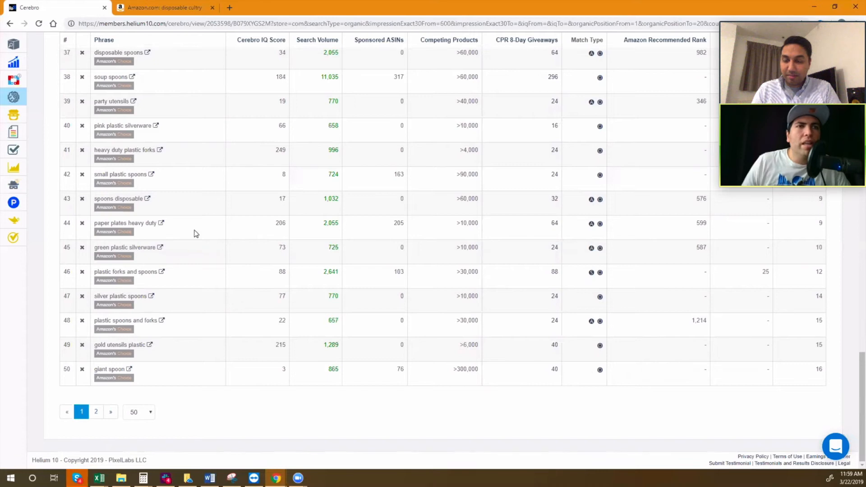
scroll(296, 270, "up", 18)
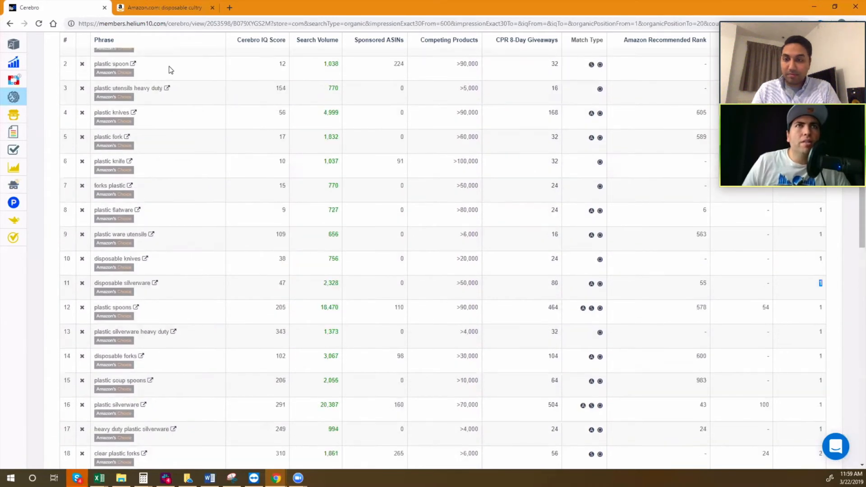
- Switch to the Amazon disposable cutlery search results, close the Xray window and view the first product listings
left_click(186, 14)
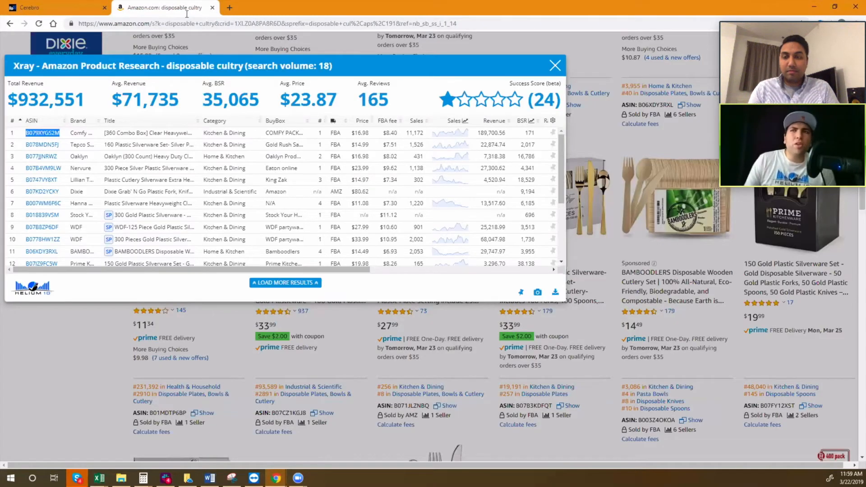
left_click(555, 68)
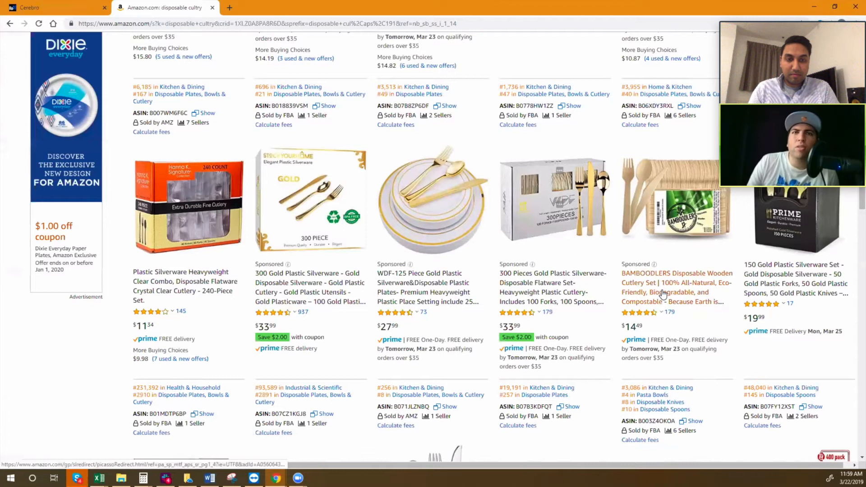
scroll(662, 293, "up", 5)
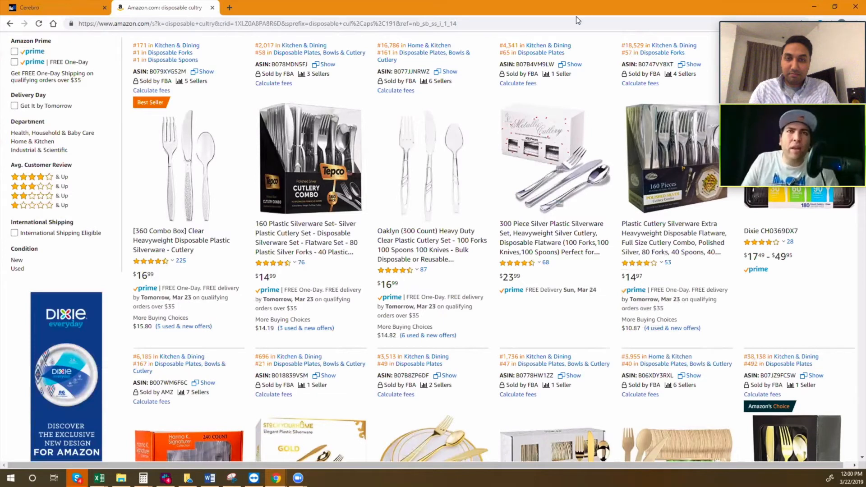
- Return to the Cerebro keyword results and examine the keyword "clear plastic forks"
left_click(76, 6)
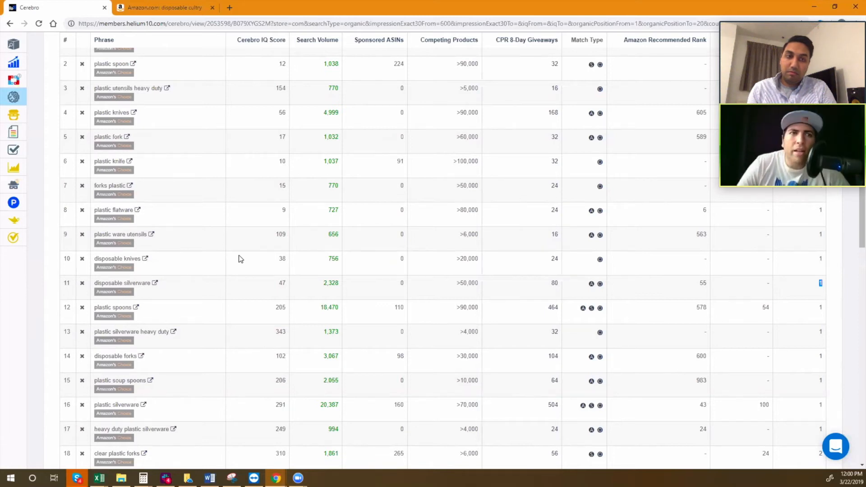
scroll(221, 292, "up", 2)
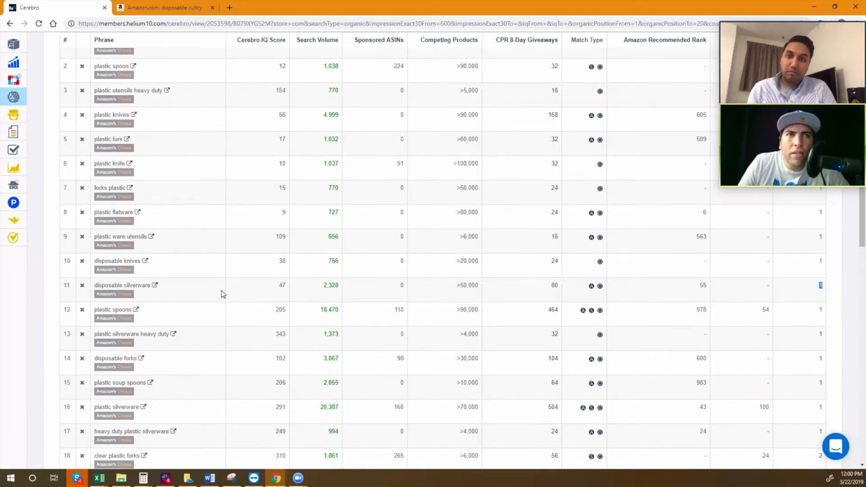
scroll(221, 295, "down", 6)
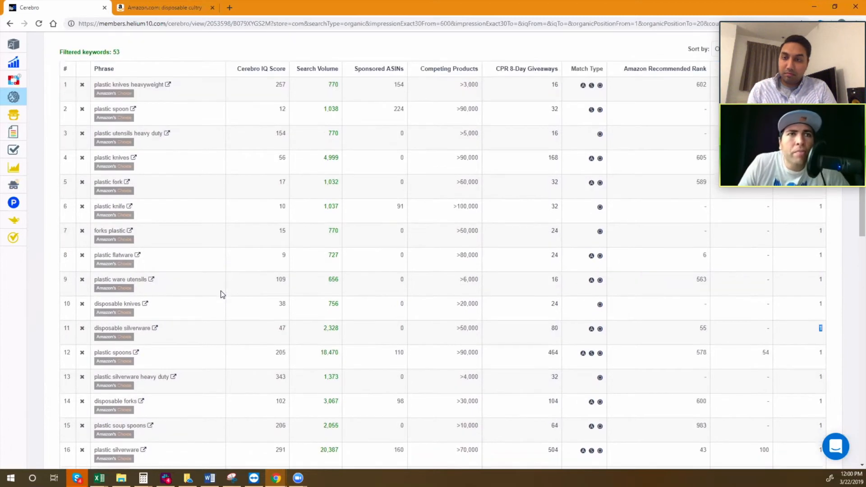
scroll(221, 295, "down", 3)
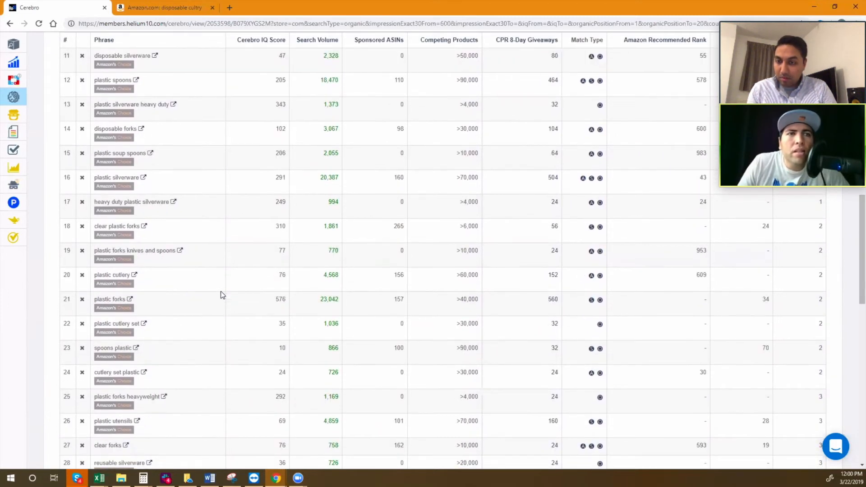
scroll(221, 295, "up", 1)
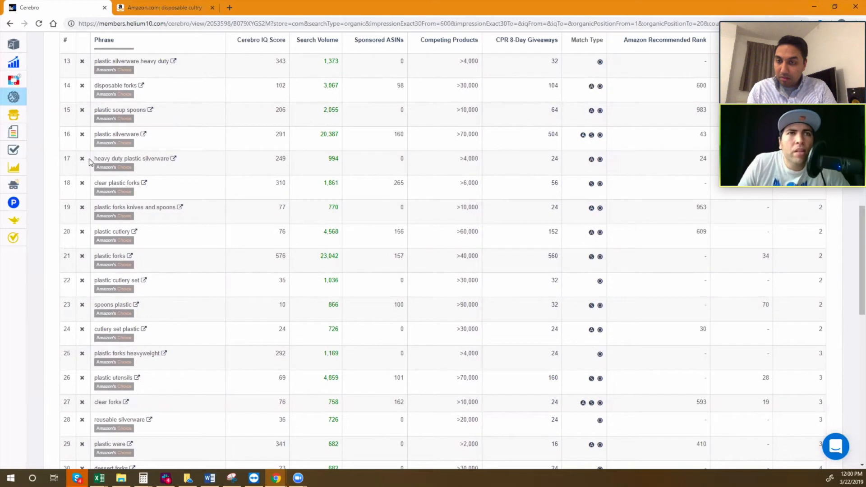
left_click_drag(96, 182, 141, 184)
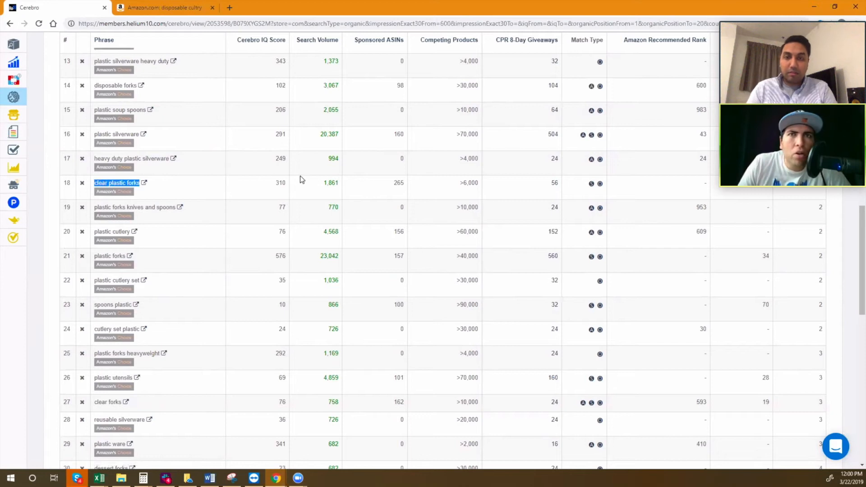
- Highlight the keyword "clear plastic forks" in Cerebro and browse the Amazon disposable cutlery listings for gold plastic silverware sets
left_click(119, 183)
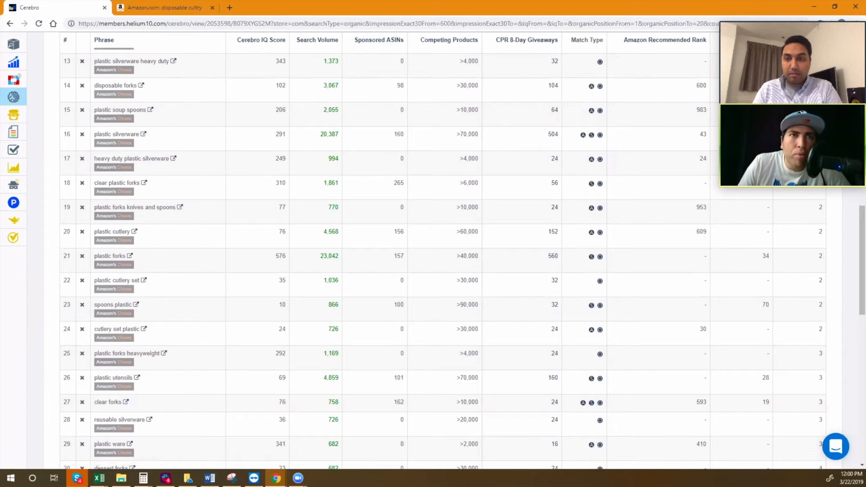
left_click_drag(96, 182, 121, 183)
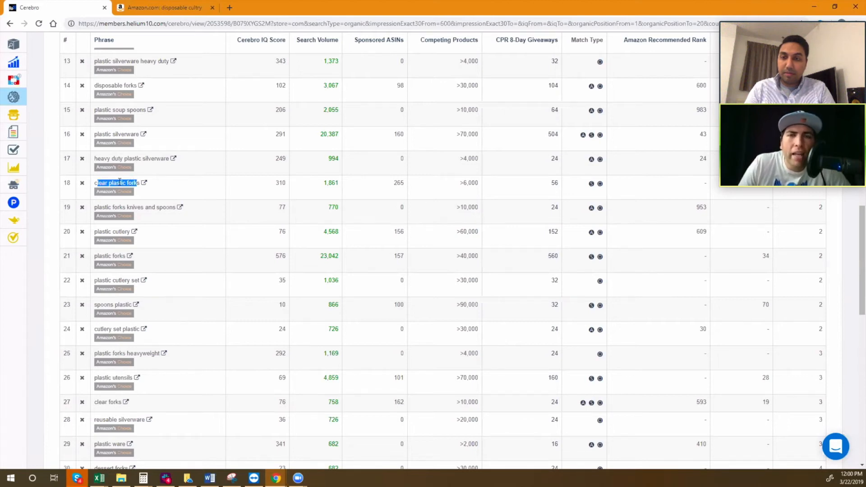
left_click(165, 7)
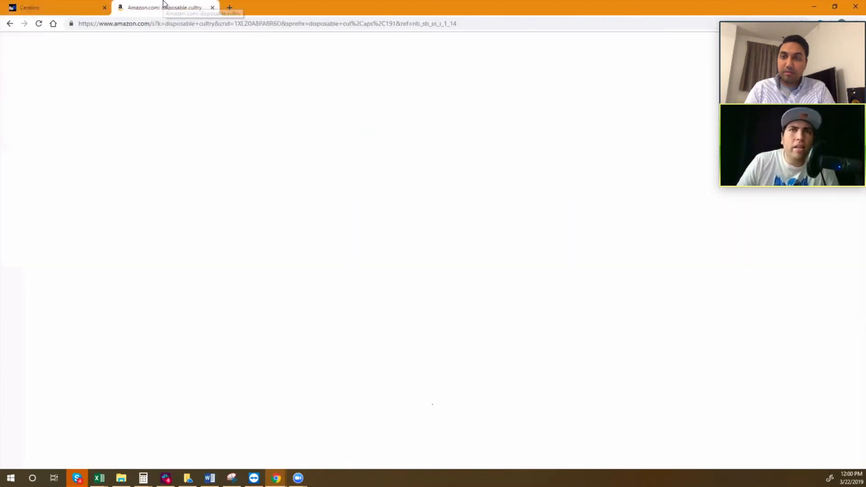
scroll(563, 190, "down", 2)
scroll(562, 199, "down", 7)
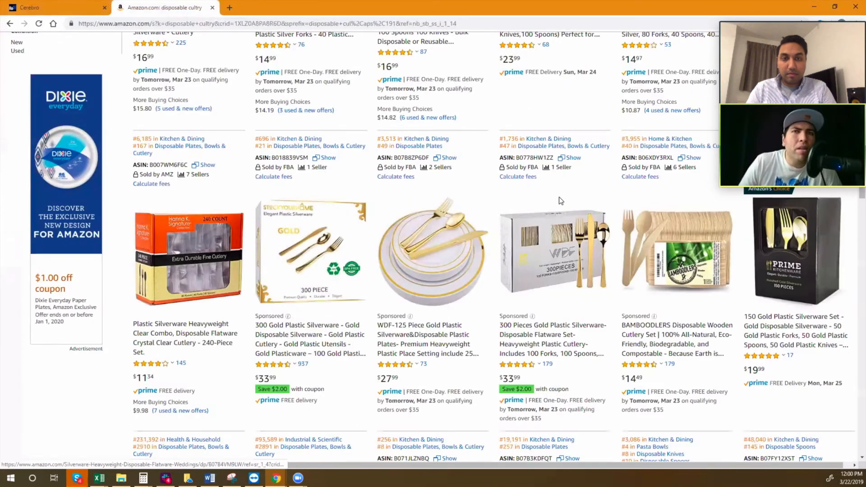
scroll(560, 200, "down", 7)
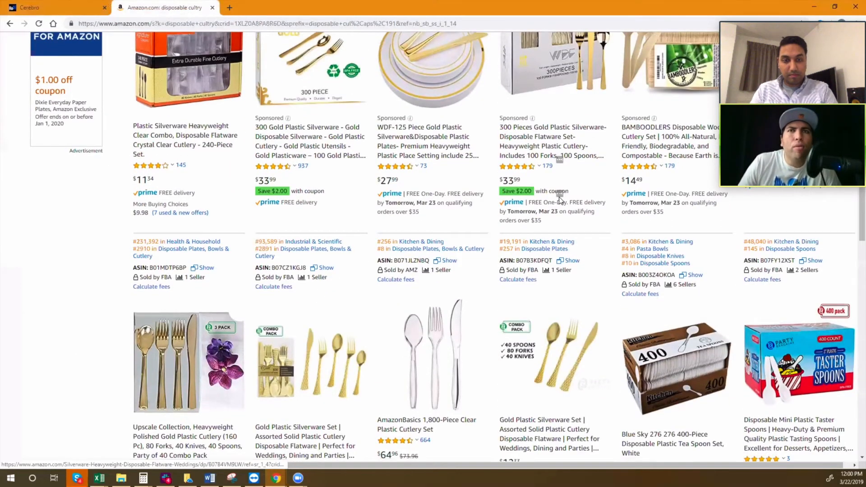
scroll(561, 201, "down", 11)
scroll(499, 247, "up", 10)
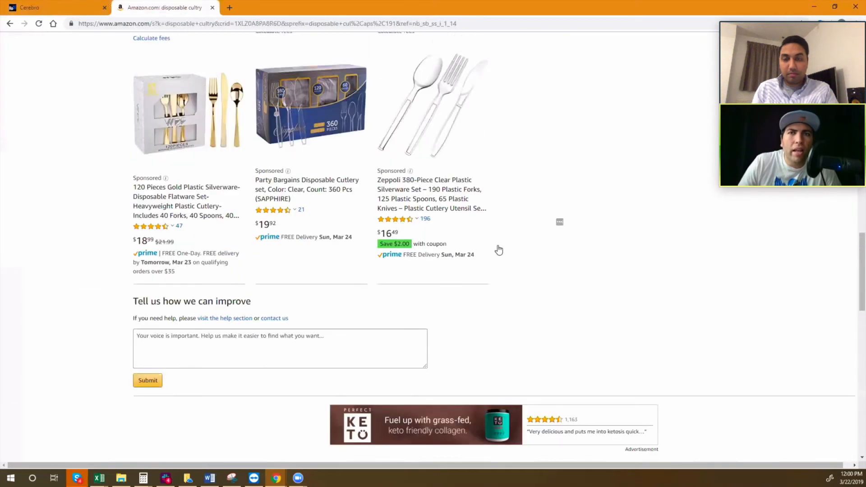
scroll(555, 309, "up", 4)
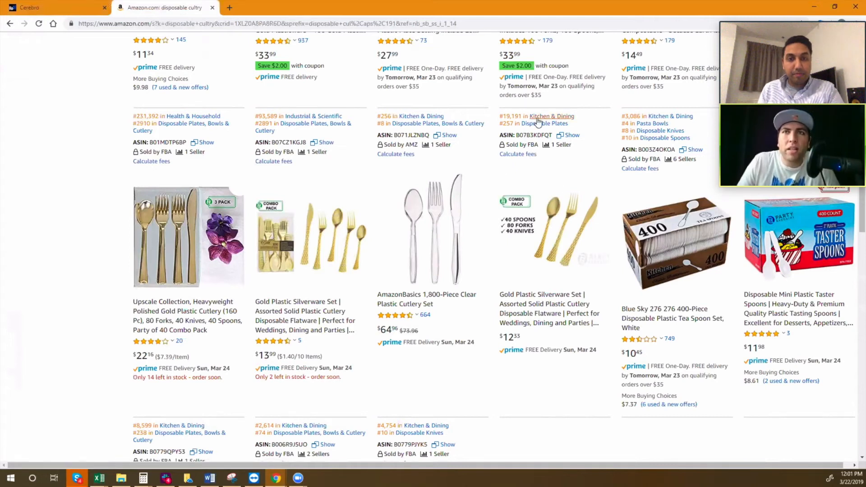
- Copy the ASIN B07B3KDFQT from its Amazon listing and enter it in Cerebro in place of B079XYGS2M
double_click(534, 136)
key("ctrl+c")
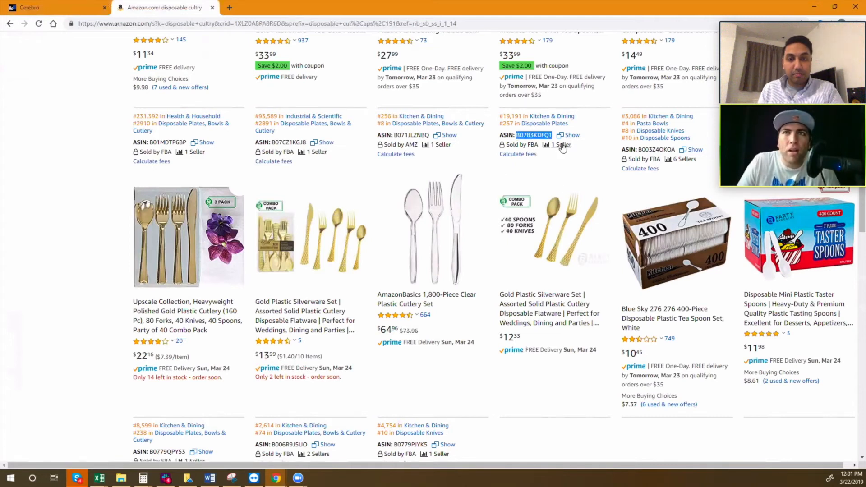
left_click(58, 7)
scroll(171, 90, "up", 14)
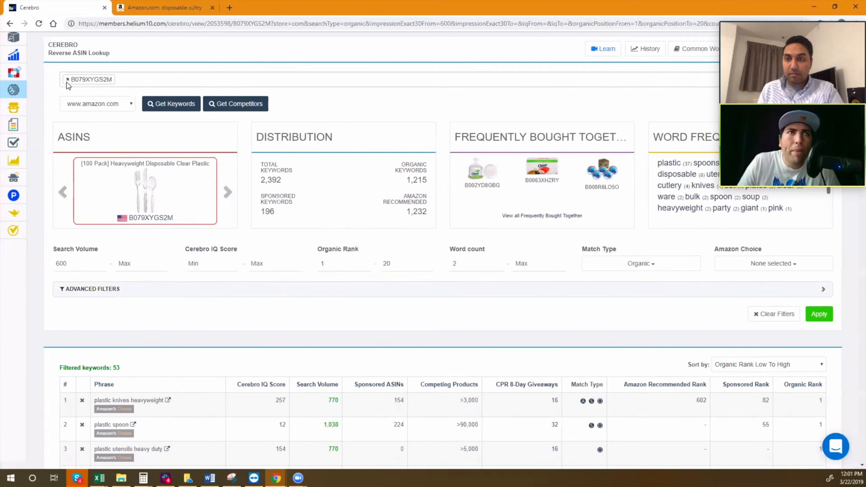
left_click(68, 80)
key("ctrl+v")
key("Return")
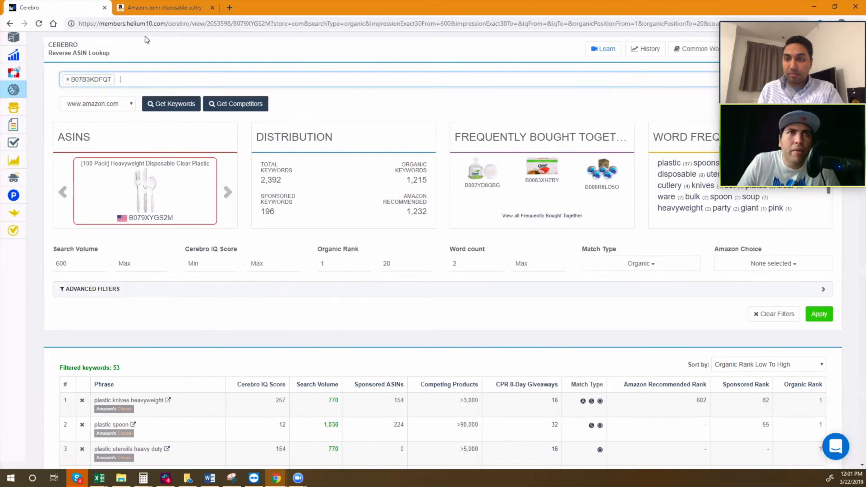
- Return to the Amazon search results, run Xray on them and sort the products by sales from highest to lowest
left_click(163, 9)
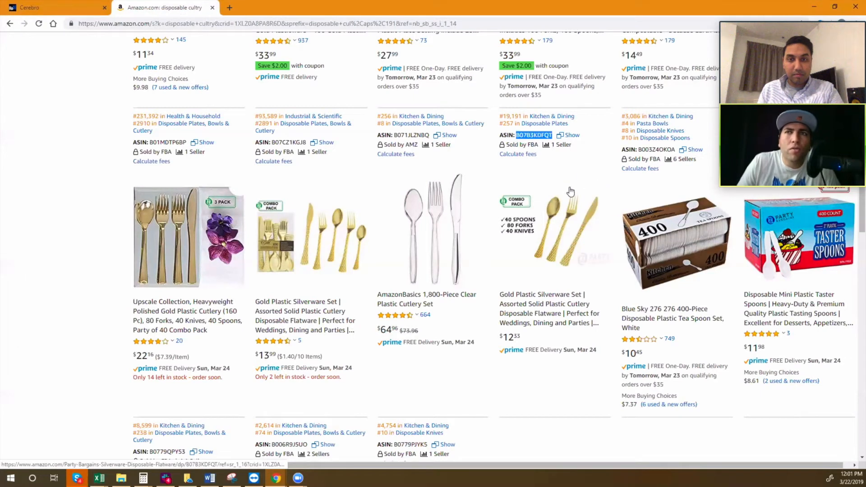
left_click(820, 23)
left_click(703, 73)
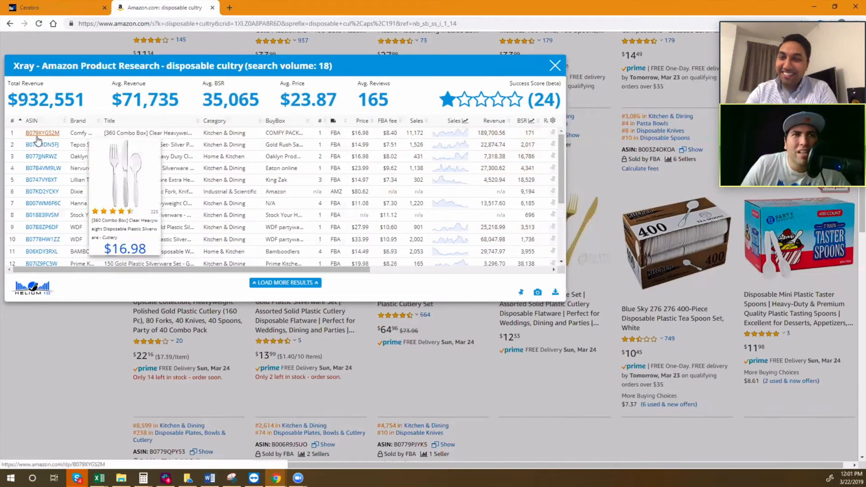
left_click(417, 121)
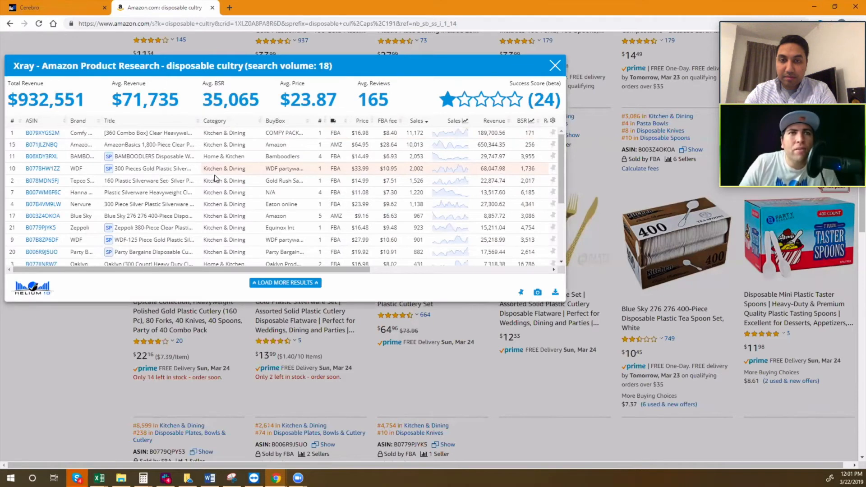
- Add the 300-piece gold plastic silverware ASIN B0778HW1ZZ from Xray to the Cerebro lookup and return to the Xray list
mouse_move(42, 171)
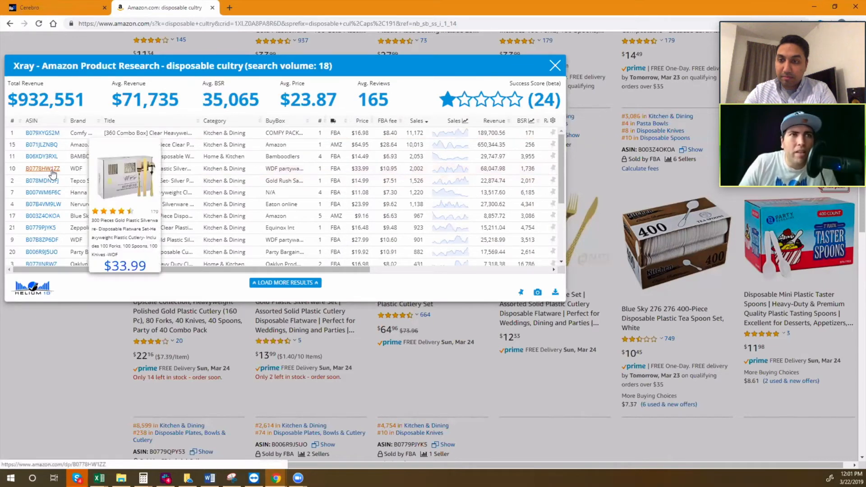
left_click_drag(64, 171, 39, 174)
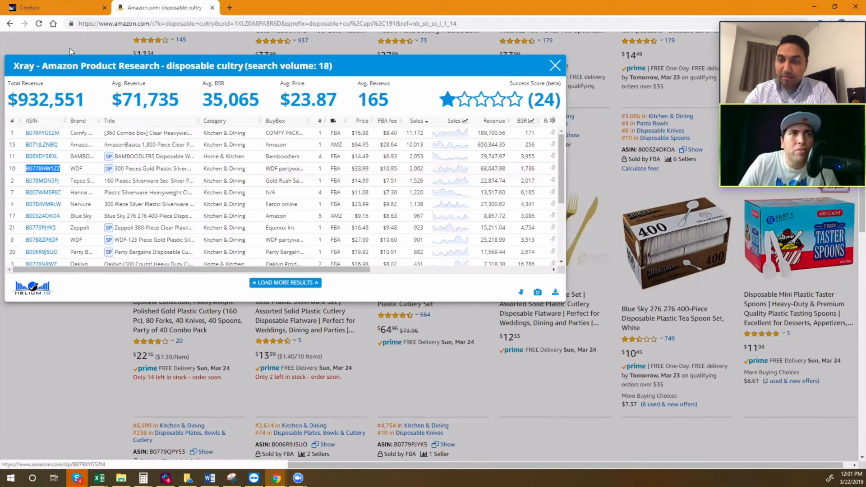
left_click(67, 7)
type("B0778HW1ZZ")
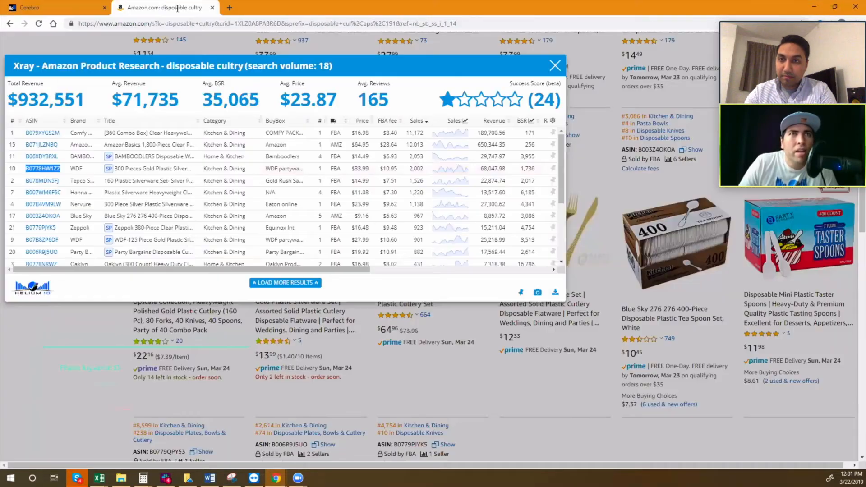
left_click(162, 7)
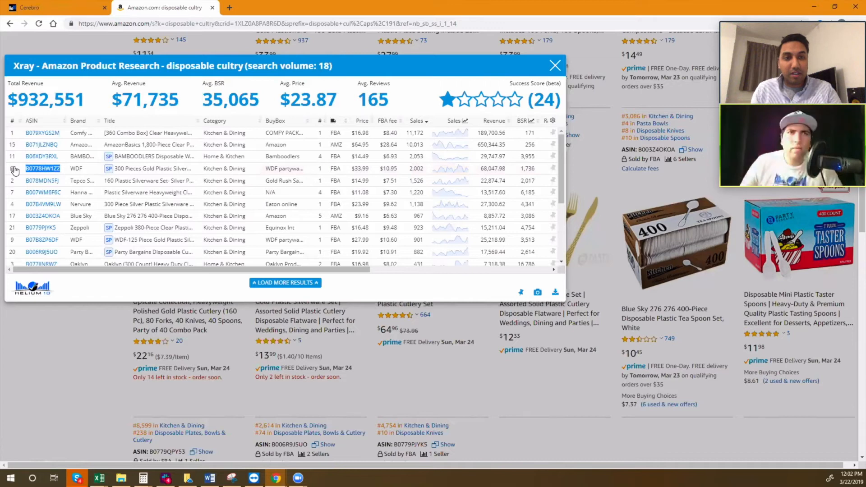
- Preview the Xray products and add the 125-piece gold silverware and plates ASIN B07B8ZP6DF to the Cerebro lookup
mouse_move(39, 183)
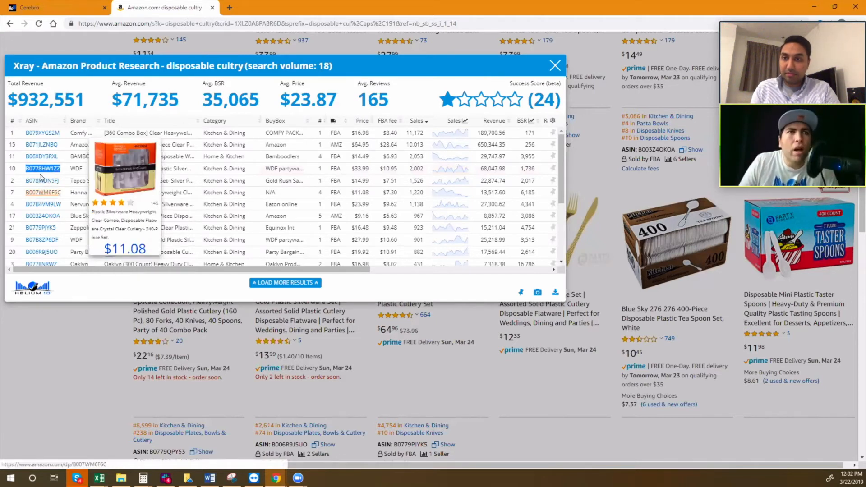
mouse_move(41, 219)
mouse_move(39, 240)
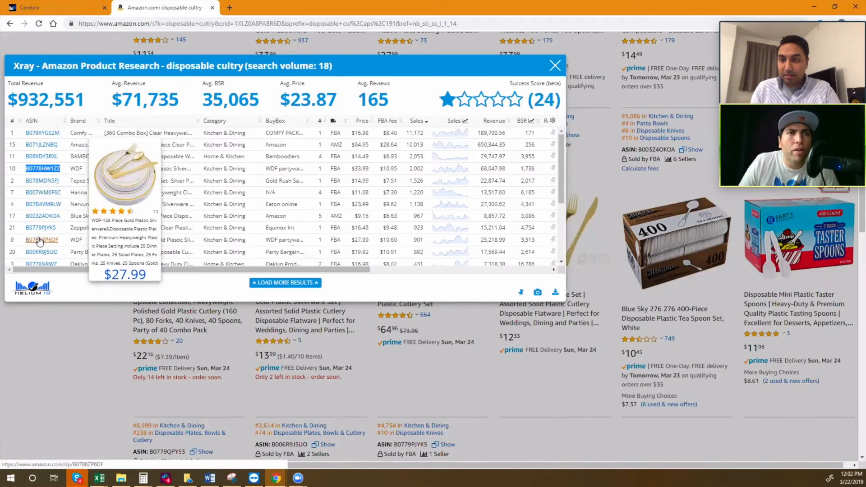
left_click_drag(60, 241, 29, 244)
key("ctrl+c")
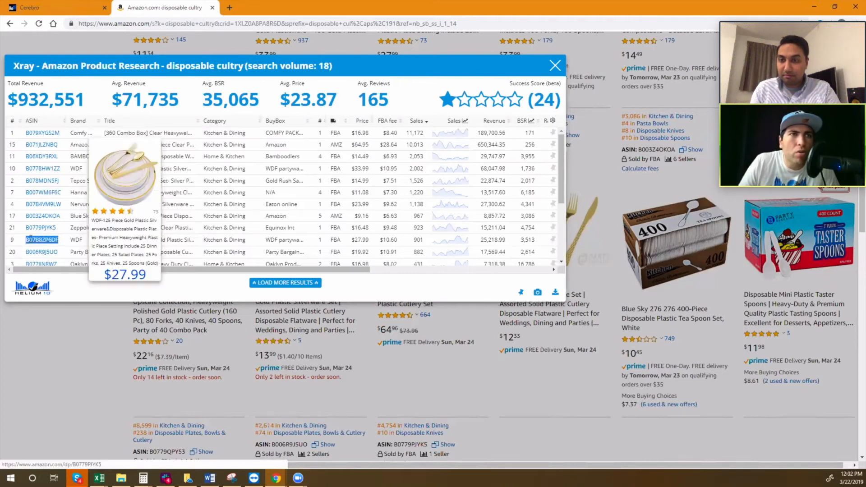
key("ctrl+Tab")
key("ctrl+v")
key("ctrl+Tab")
- Find the 120-piece gold plastic silverware among the lower-selling Xray products and add its ASIN B0779QPY53 to the Cerebro lookup
scroll(119, 160, "down", 3)
scroll(119, 159, "down", 1)
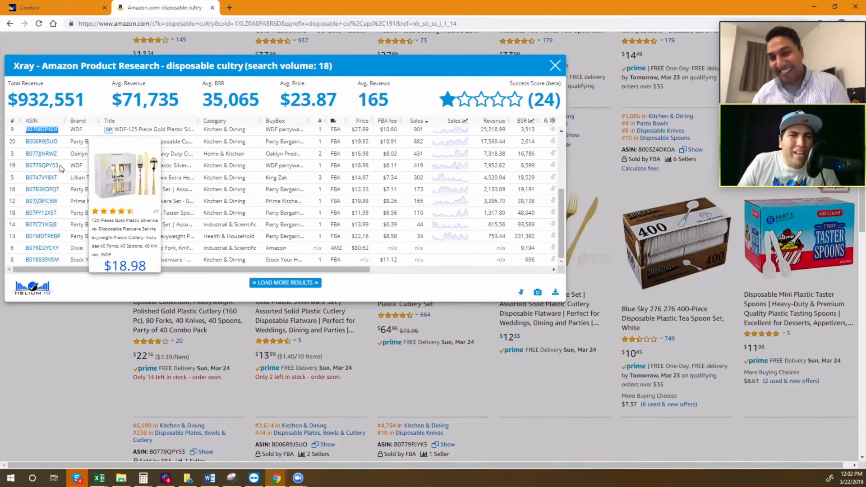
left_click_drag(59, 166, 29, 168)
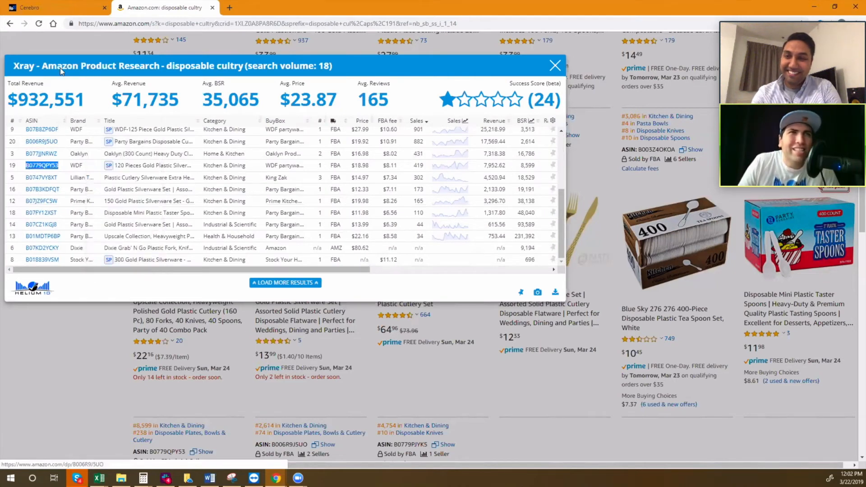
left_click(40, 8)
left_click(235, 105)
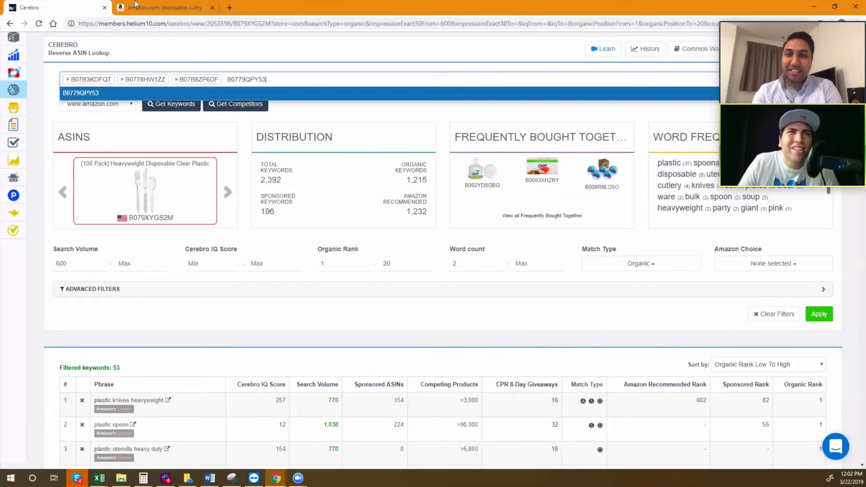
- Try to add the gold silverware ASIN B07B3KDFQT from Xray to the Cerebro lookup
left_click(151, 9)
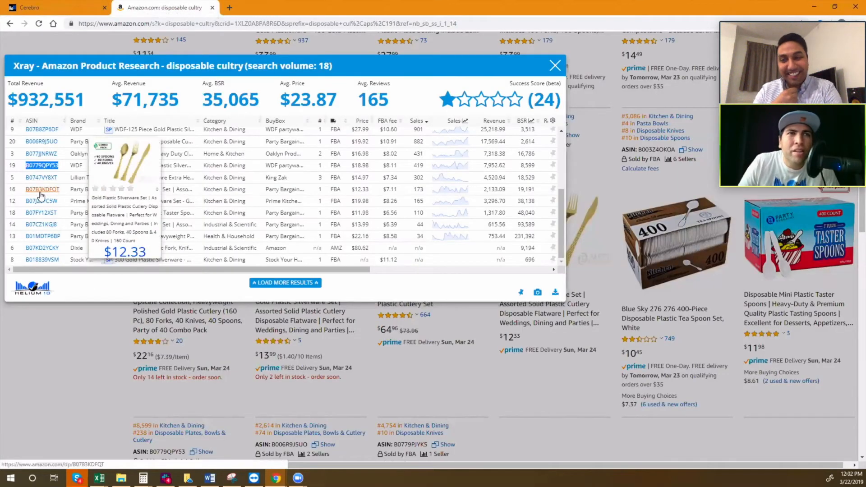
left_click_drag(60, 190, 28, 194)
left_click(50, 6)
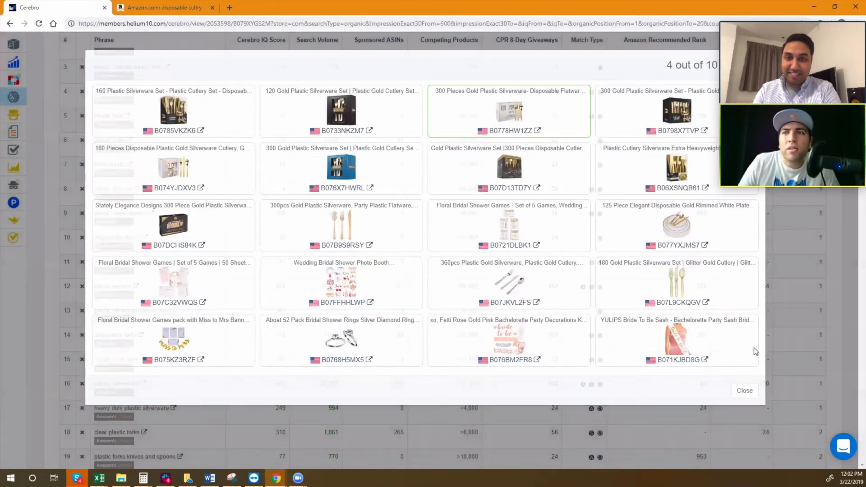
- Close the competitor suggestions and retrieve keywords for the ASINs B07B3KDFQT, B0778HW1ZZ, B07B8ZP6DF and B0779QPY53
left_click(745, 390)
scroll(650, 254, "up", 5)
scroll(649, 254, "up", 3)
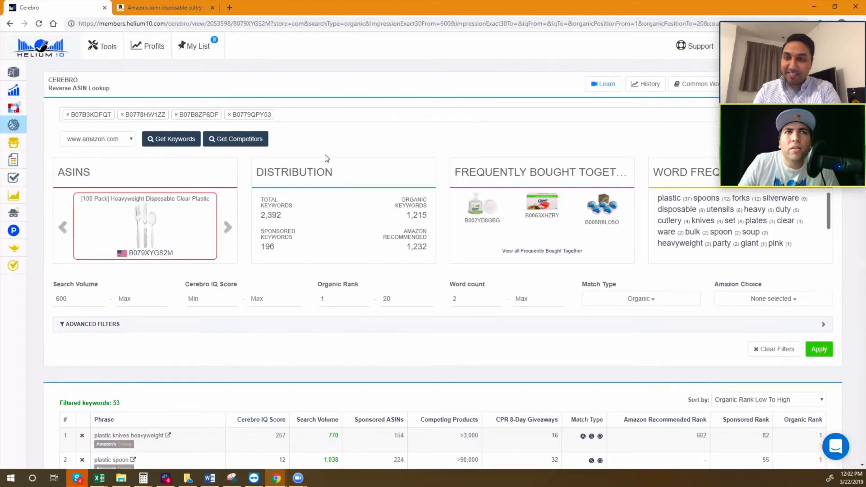
left_click(354, 117)
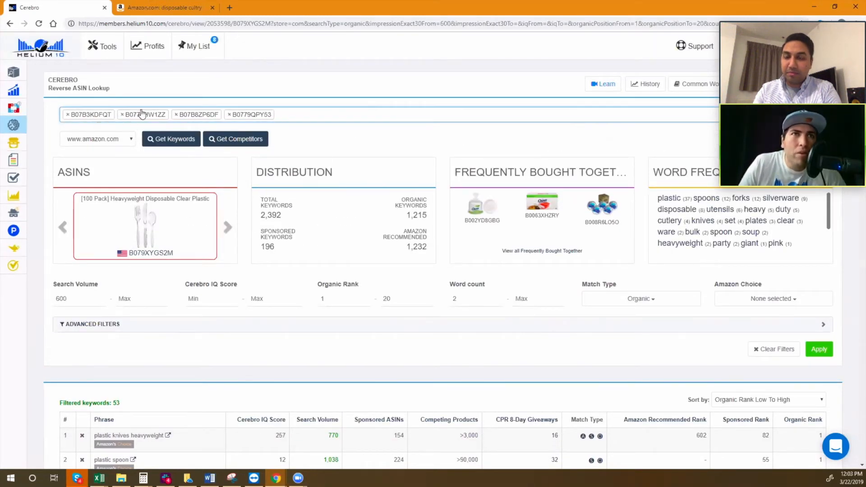
left_click(183, 139)
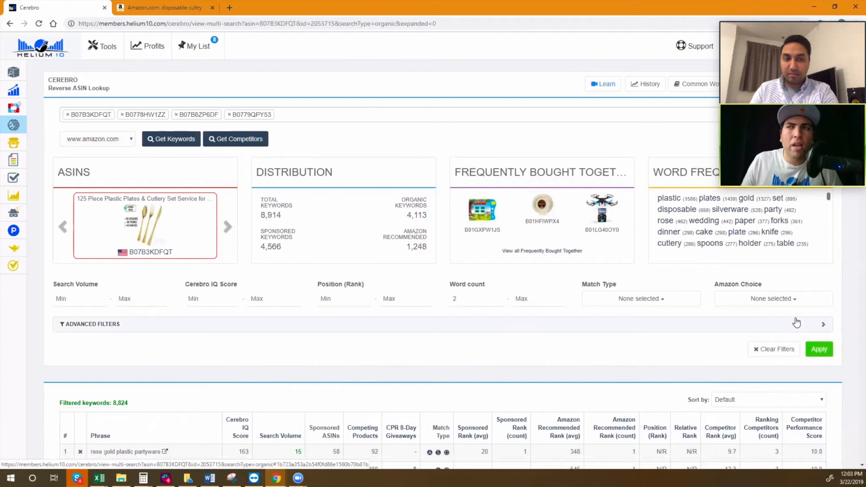
left_click(87, 325)
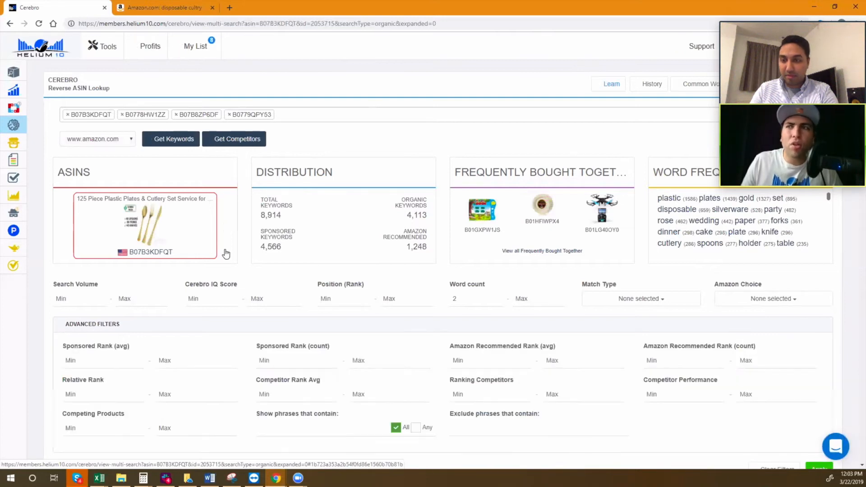
left_click(602, 84)
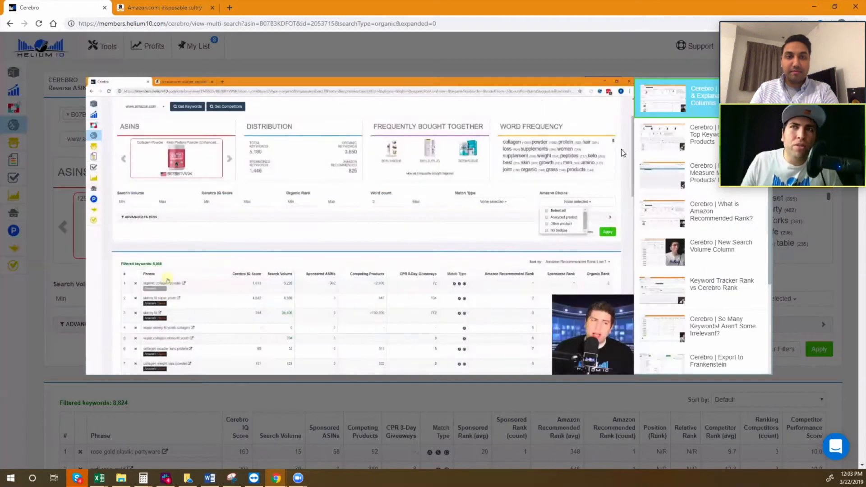
left_click(784, 76)
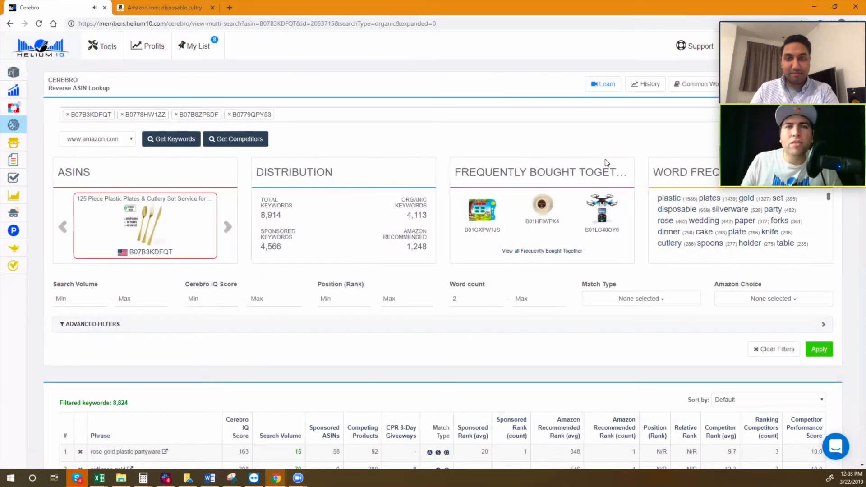
- Filter the multi-ASIN keyword results to the Organic match type
scroll(587, 165, "down", 2)
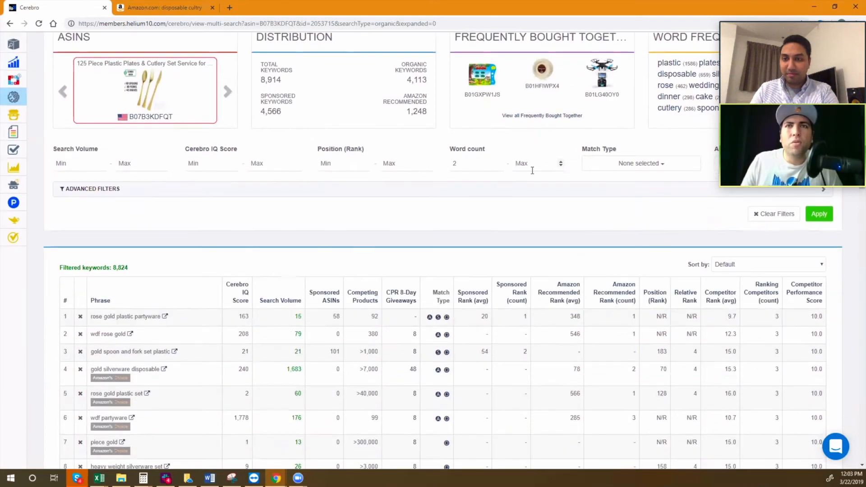
left_click(651, 165)
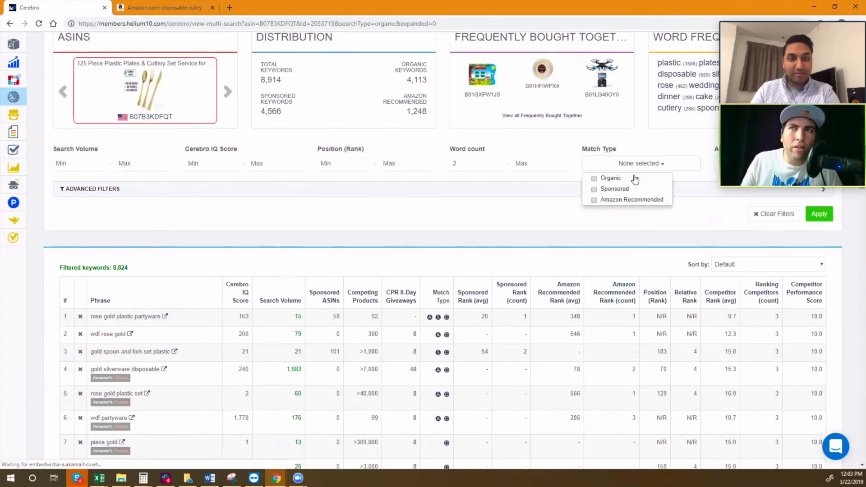
left_click(602, 179)
left_click(800, 199)
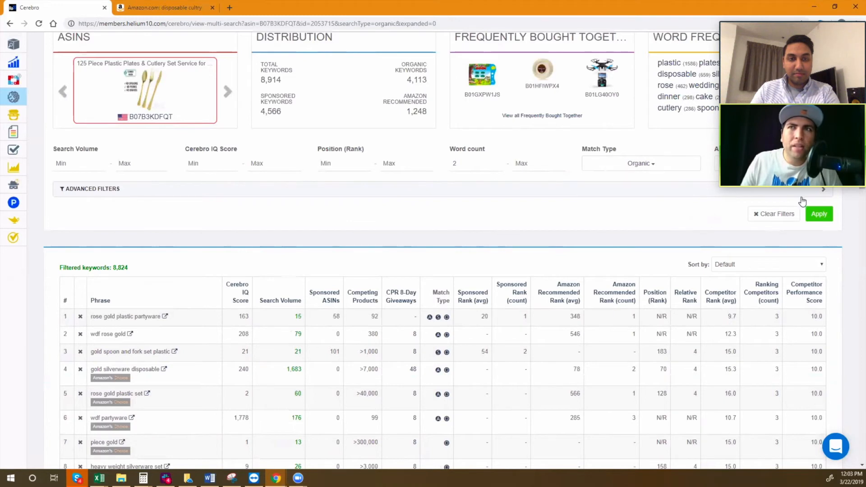
left_click(824, 218)
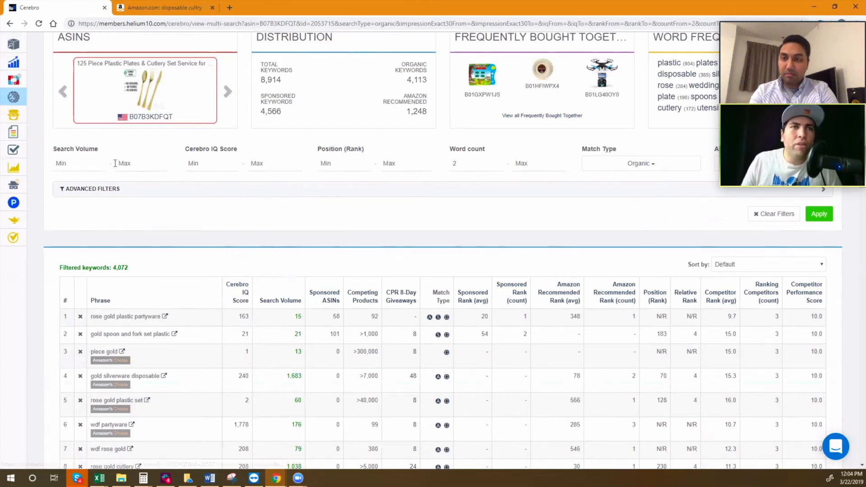
- Expand the advanced filters and filter the keyword results to a minimum search volume of 300
left_click(118, 189)
left_click(88, 165)
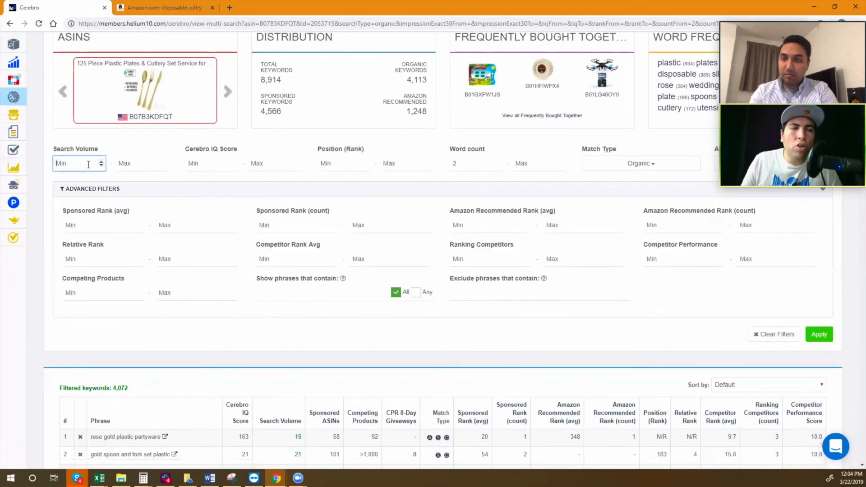
type("300")
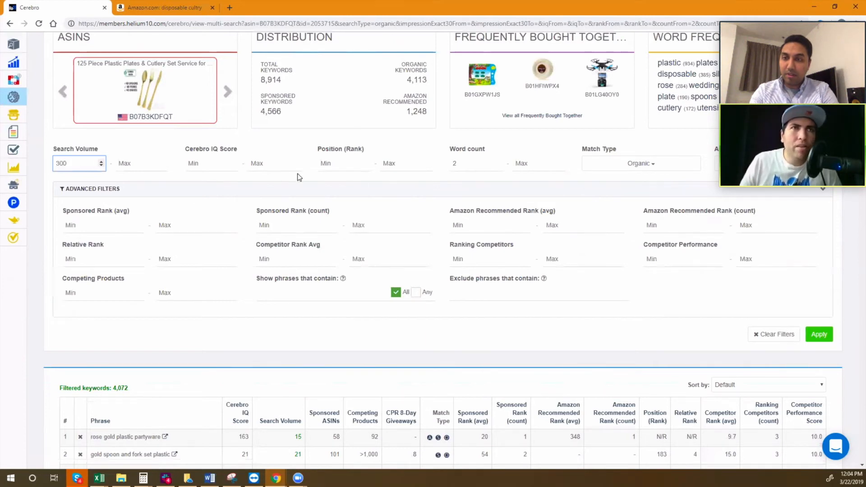
left_click(819, 335)
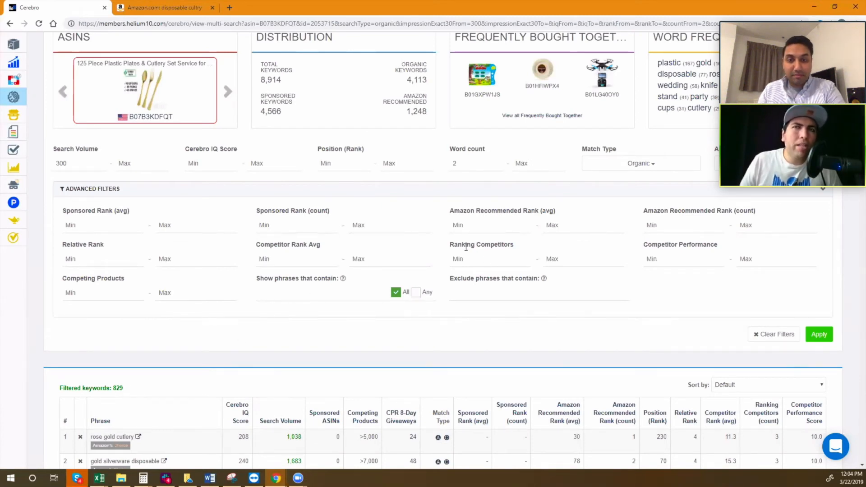
- Look through the compared ASINs' products and filter the keywords to a minimum of 3 ranking competitors
scroll(457, 244, "up", 2)
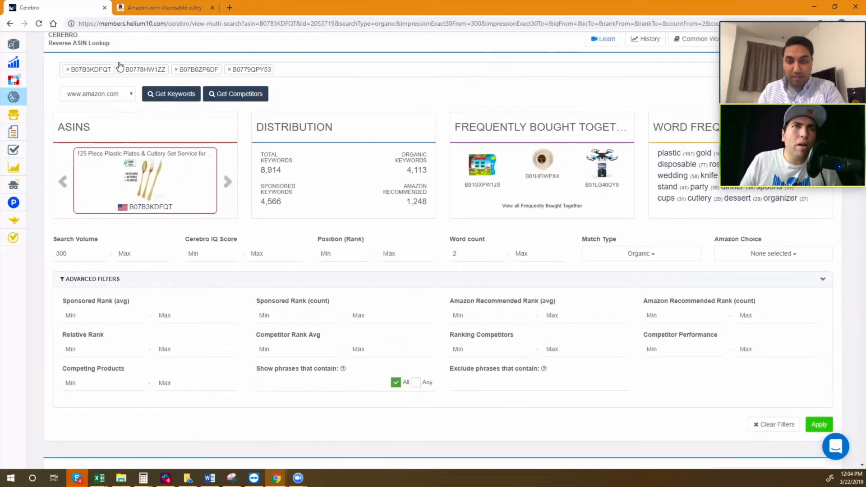
left_click(231, 183)
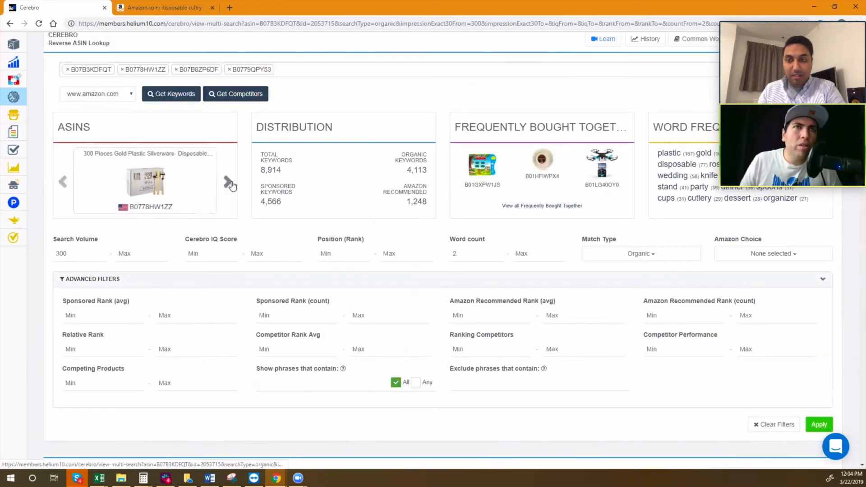
left_click(230, 183)
left_click(231, 183)
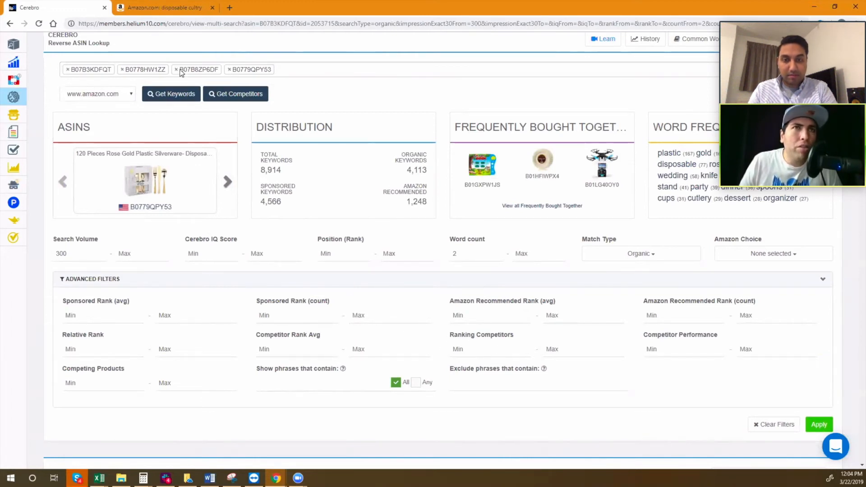
left_click(477, 354)
type("3")
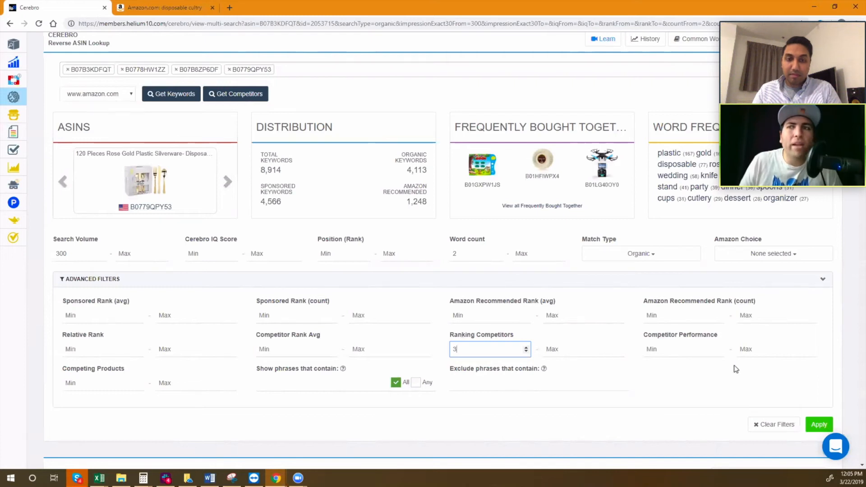
left_click(817, 424)
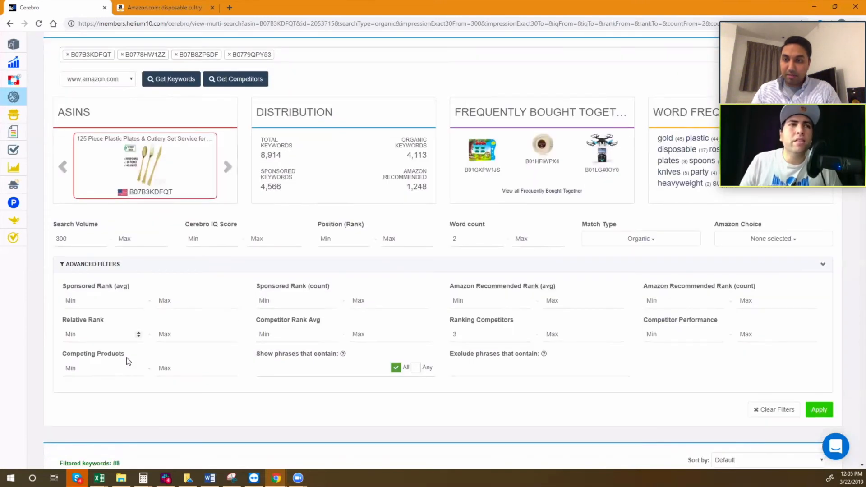
- Filter the keywords to an average competitor rank between 1 and 25
scroll(118, 376, "down", 2)
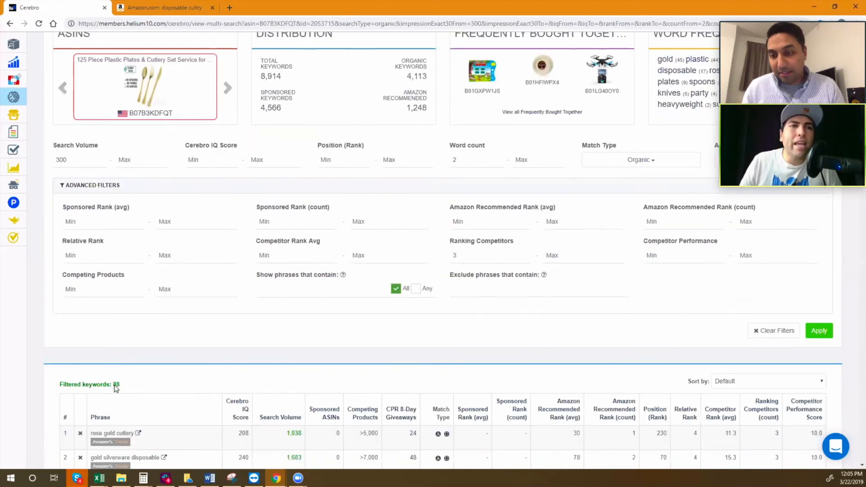
scroll(115, 386, "down", 2)
scroll(164, 325, "up", 4)
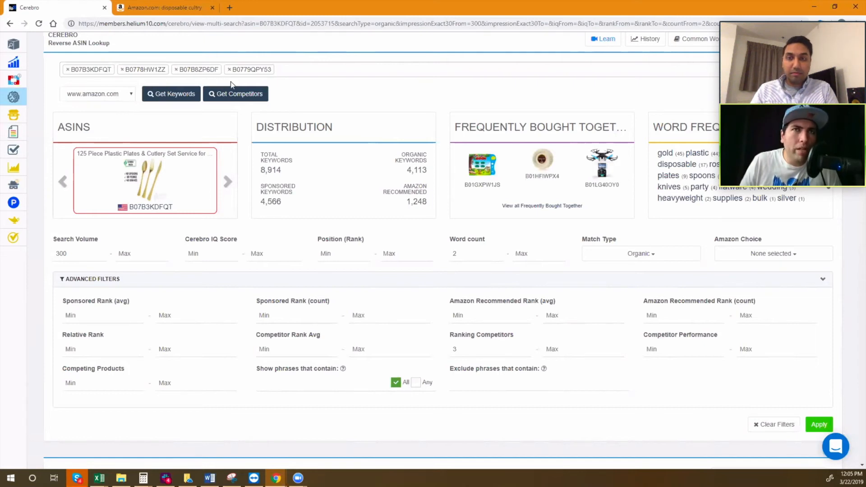
left_click(302, 348)
type("1")
left_click(370, 349)
type("25")
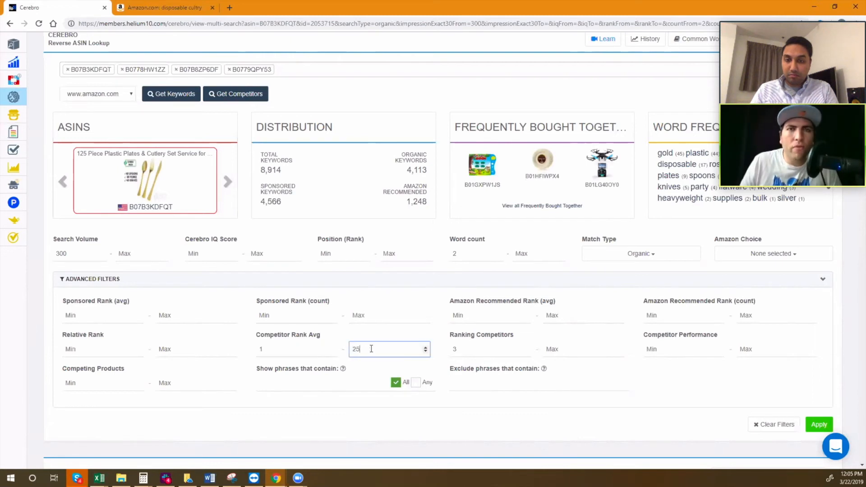
left_click(819, 424)
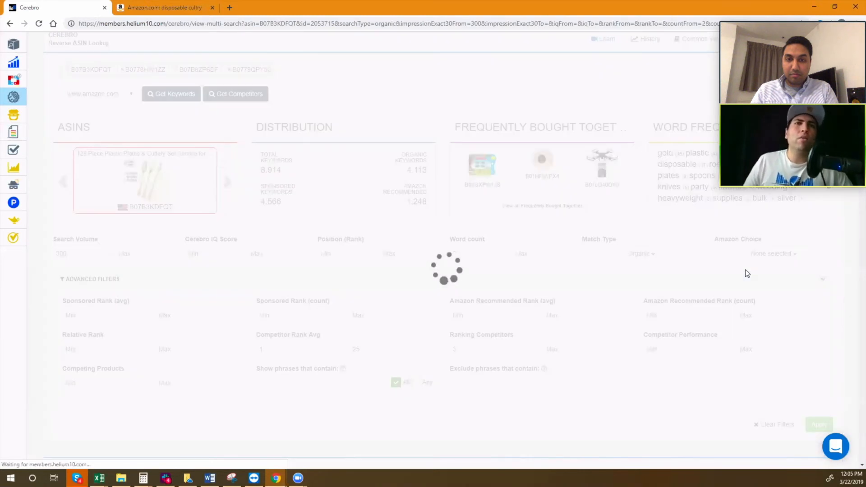
- Examine the filtered keywords' relative and competitor ranks, focusing on the phrase "rose gold cutlery"
scroll(746, 273, "down", 5)
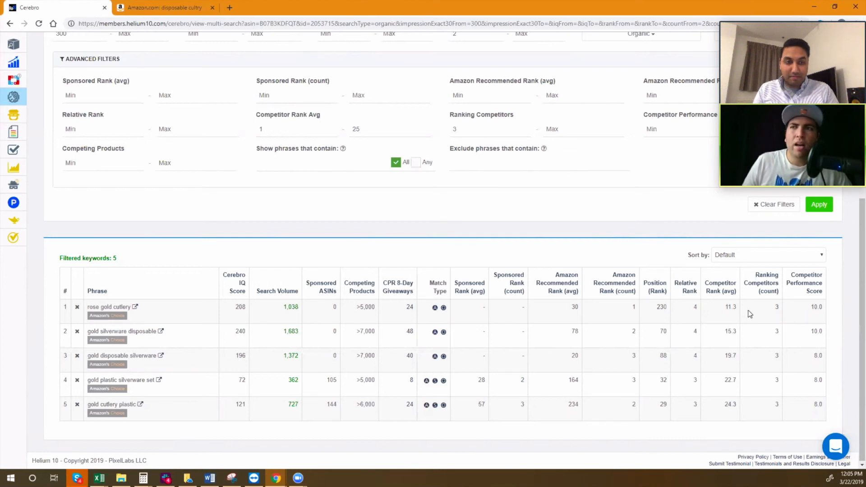
mouse_move(694, 308)
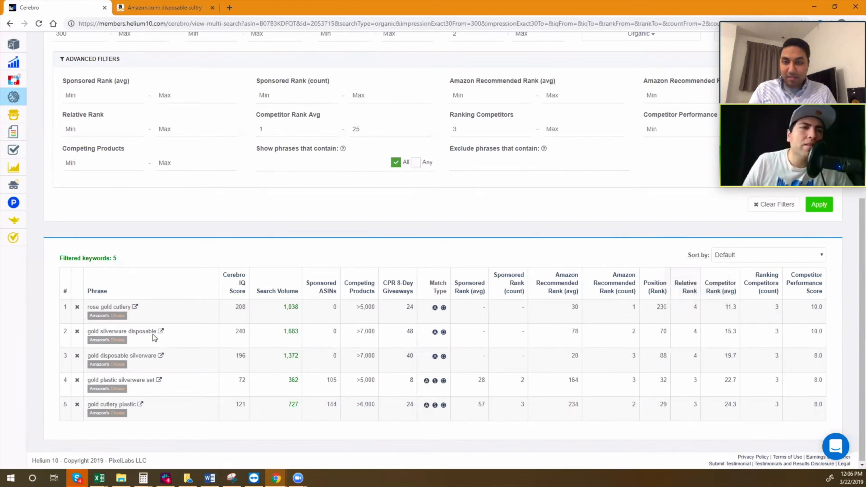
left_click_drag(89, 308, 117, 309)
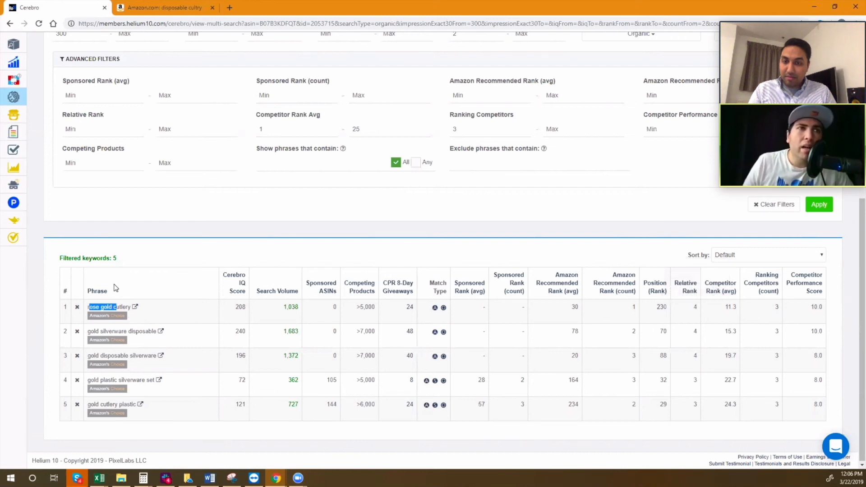
- Page through the compared ASINs' product previews to check them against the filtered keywords
scroll(107, 300, "up", 5)
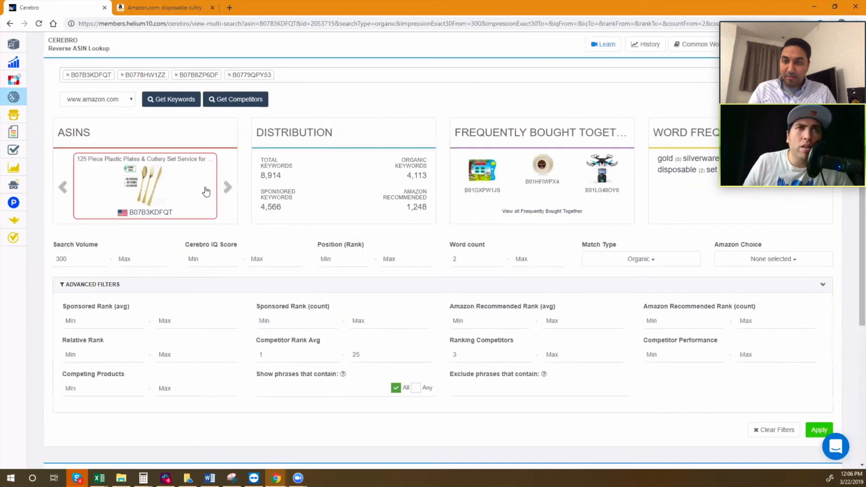
left_click(229, 189)
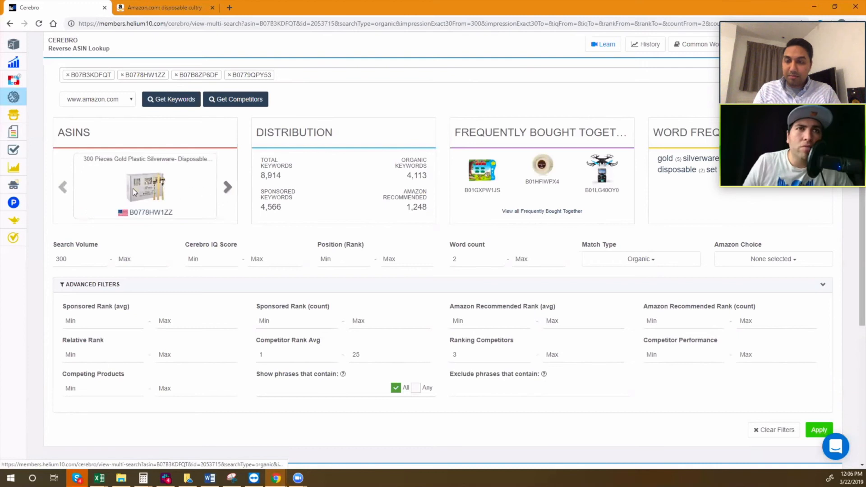
left_click(228, 187)
left_click(228, 188)
left_click(228, 189)
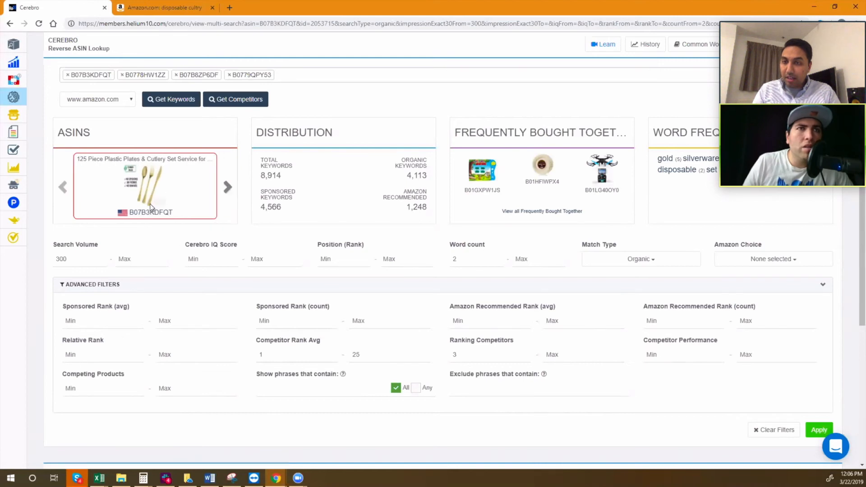
left_click(228, 189)
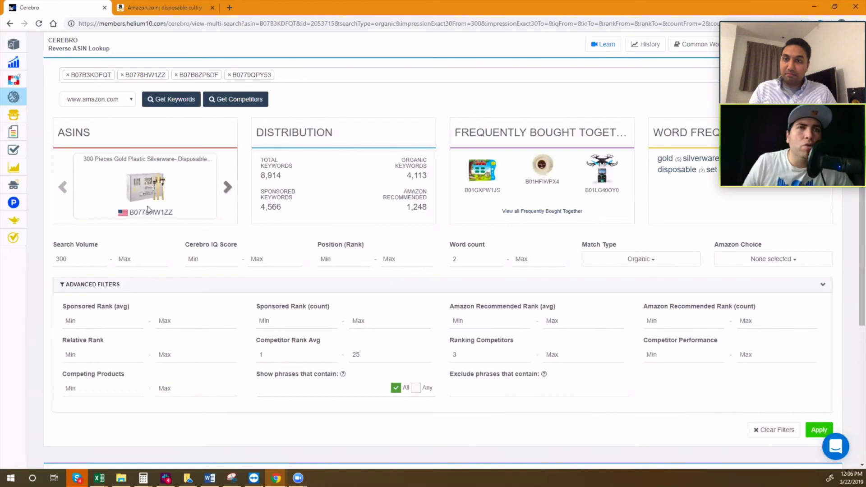
left_click(229, 189)
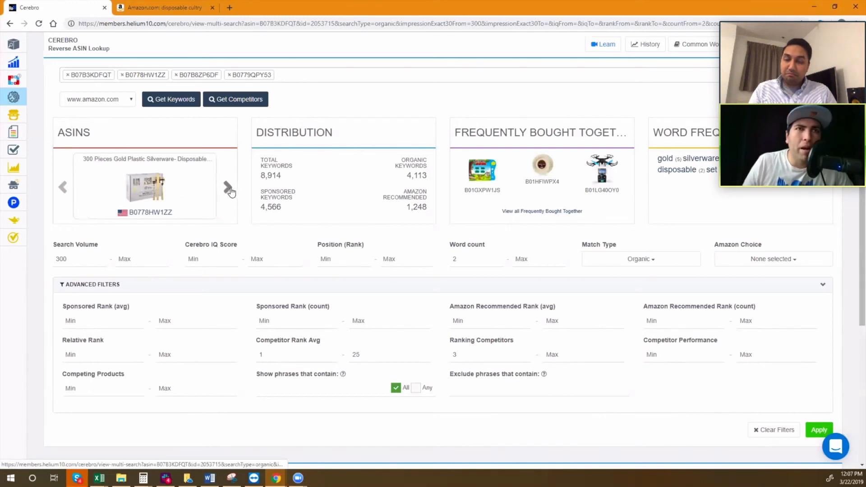
left_click(230, 189)
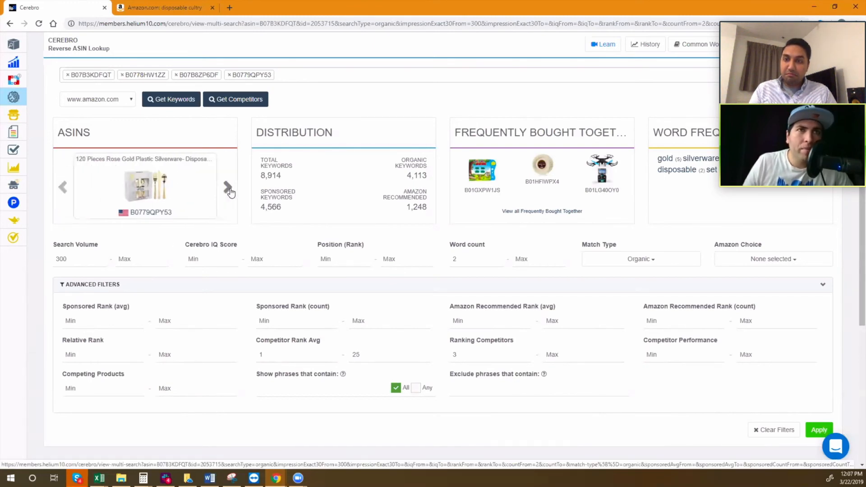
scroll(341, 346, "down", 5)
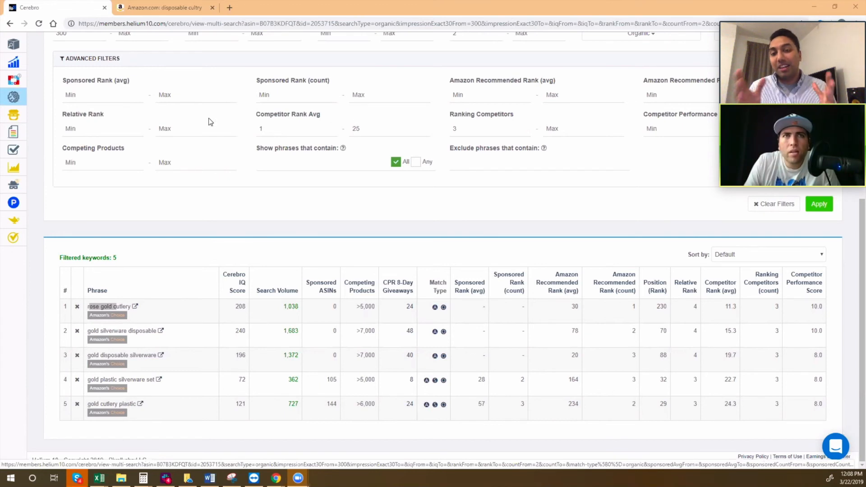
- Set the minimum search volume to 200
scroll(208, 120, "up", 2)
double_click(52, 122)
type("200")
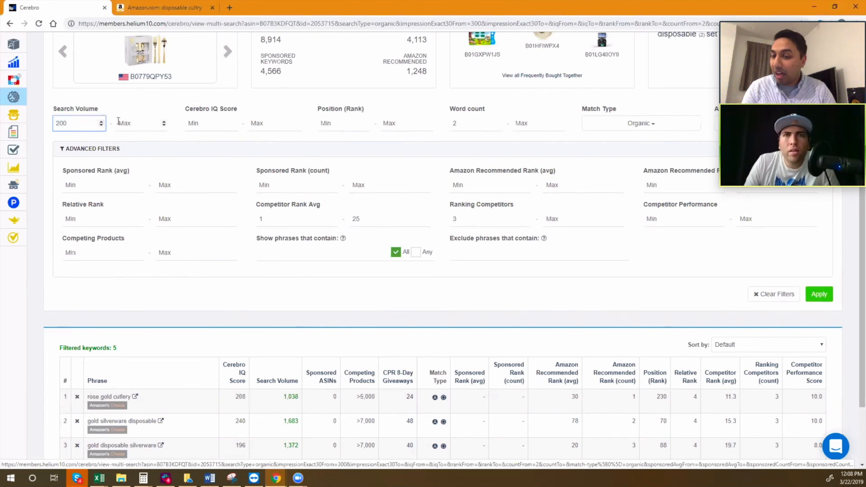
- Clear the average competitor rank range and set the minimum number of ranking competitors to 2
left_click_drag(361, 219, 333, 218)
key("BackSpace")
double_click(257, 220)
key("BackSpace")
key("Tab")
key("Tab")
type("2")
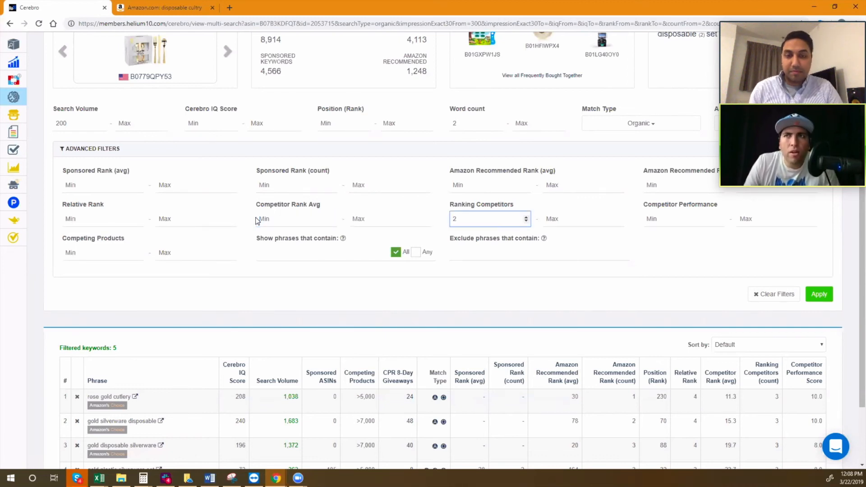
- Set the maximum competing products to 500 and apply the revised keyword filters
left_click(189, 253)
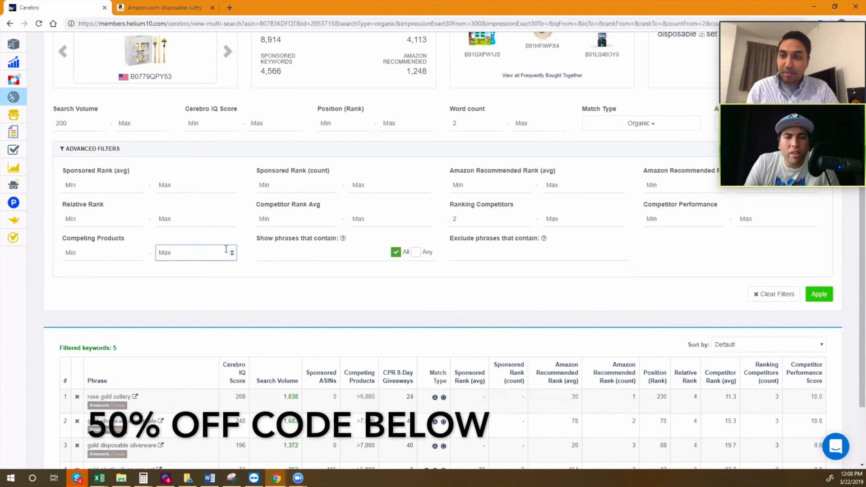
type("500")
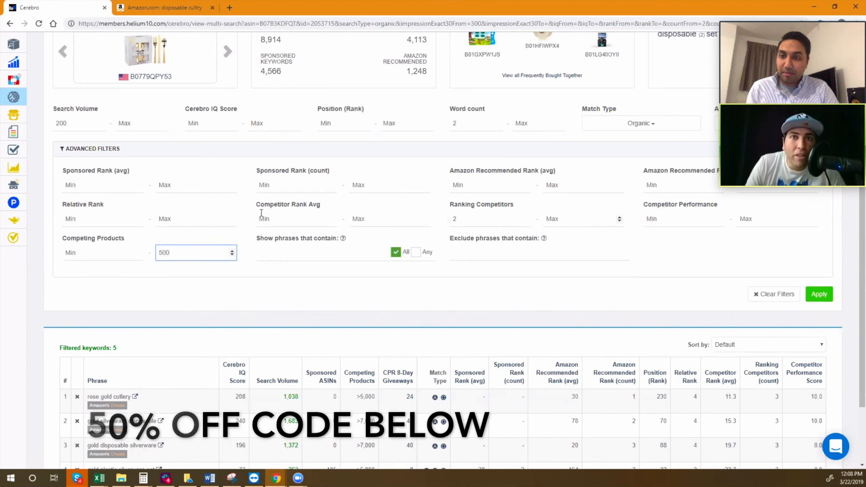
left_click(818, 295)
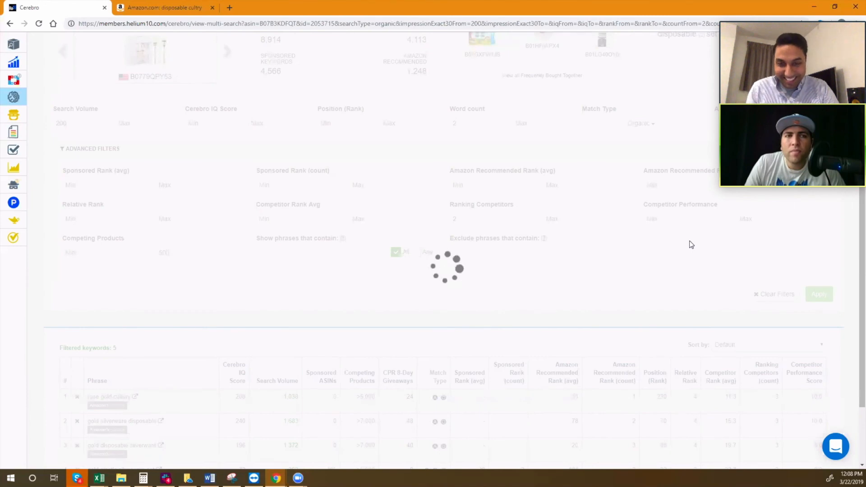
- Examine the low-competition keywords, including "wedding plates 120 guests" with its competing products and "gold plasticware"
scroll(692, 244, "down", 3)
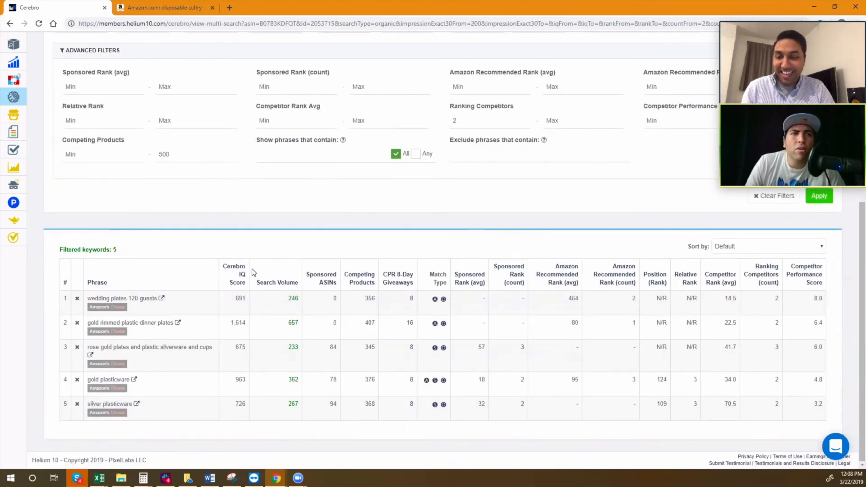
left_click_drag(91, 298, 157, 297)
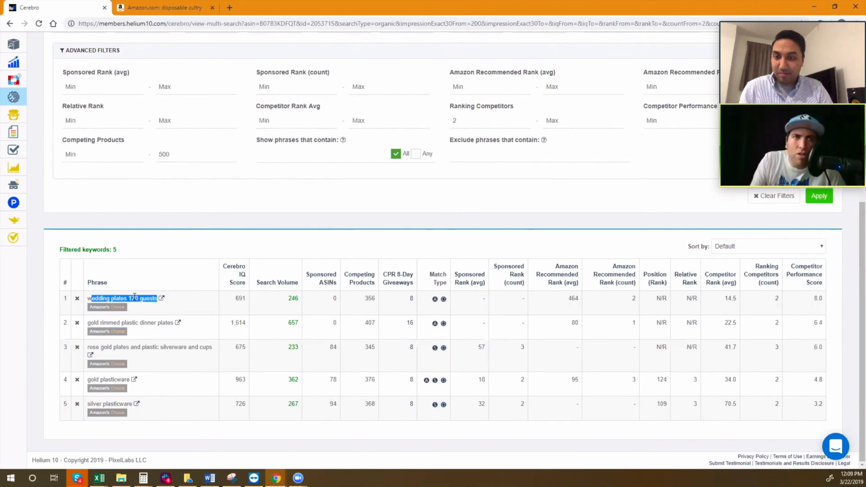
double_click(370, 298)
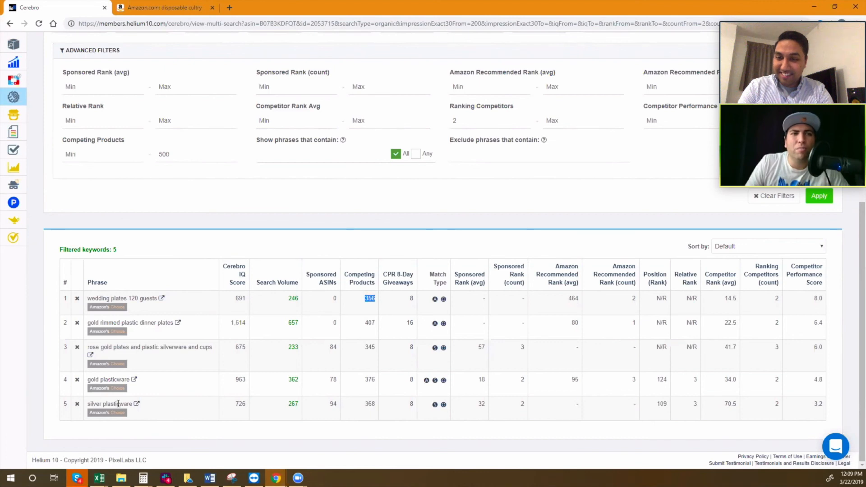
left_click_drag(95, 379, 129, 378)
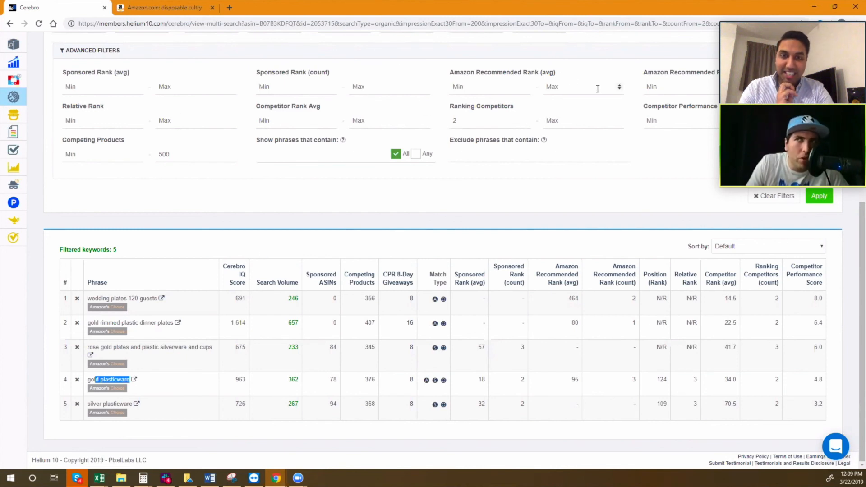
scroll(508, 117, "up", 3)
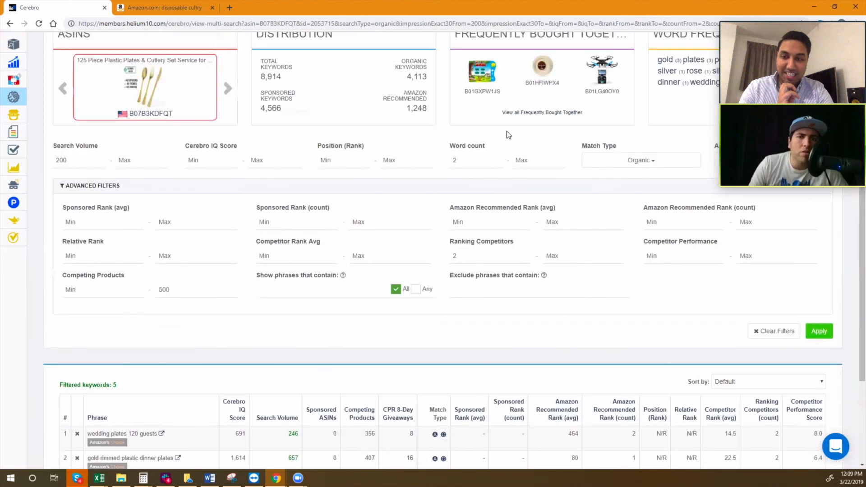